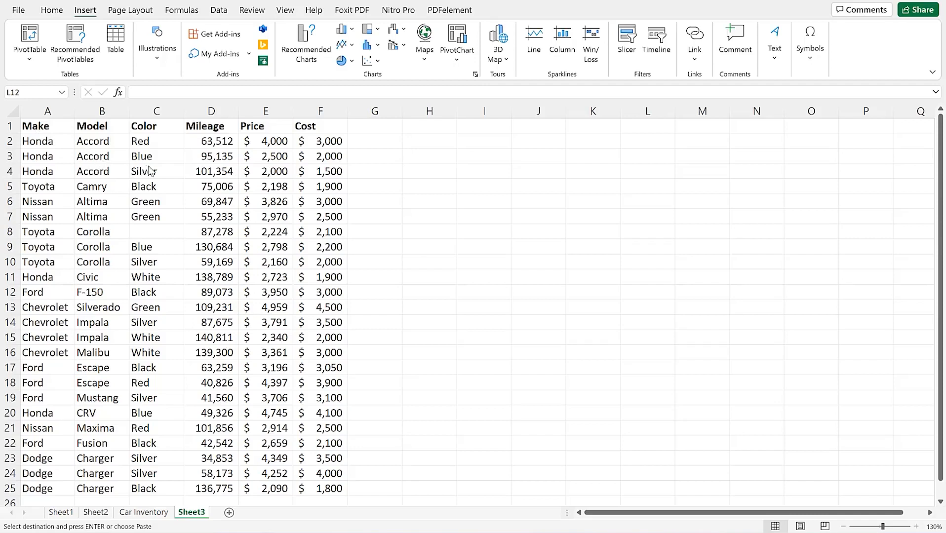
Look over the column headings in row 1 of the car data, from Model to Cost.
{"action": "left_click", "coordinate": [82, 127]}
{"action": "left_click", "coordinate": [153, 125]}
{"action": "left_click", "coordinate": [194, 131]}
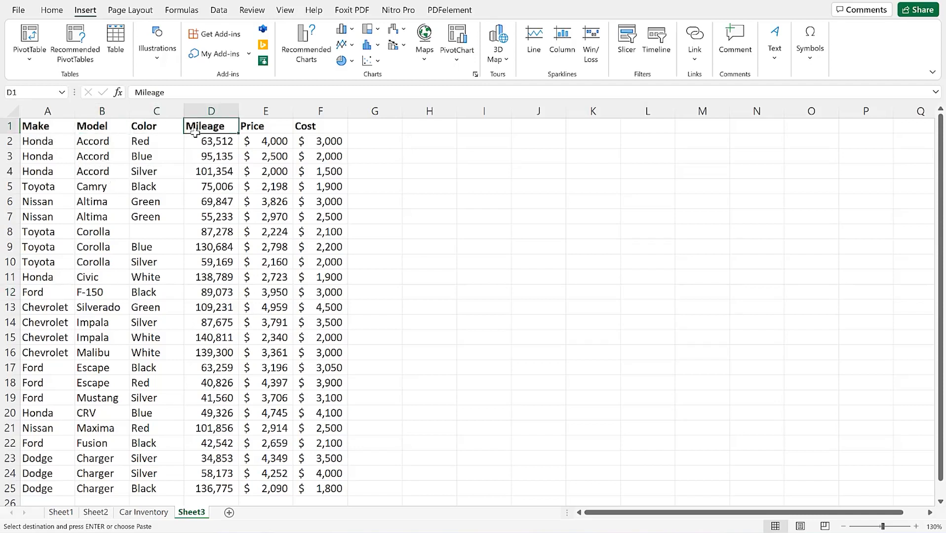
{"action": "left_click", "coordinate": [252, 130]}
{"action": "left_click", "coordinate": [316, 128]}
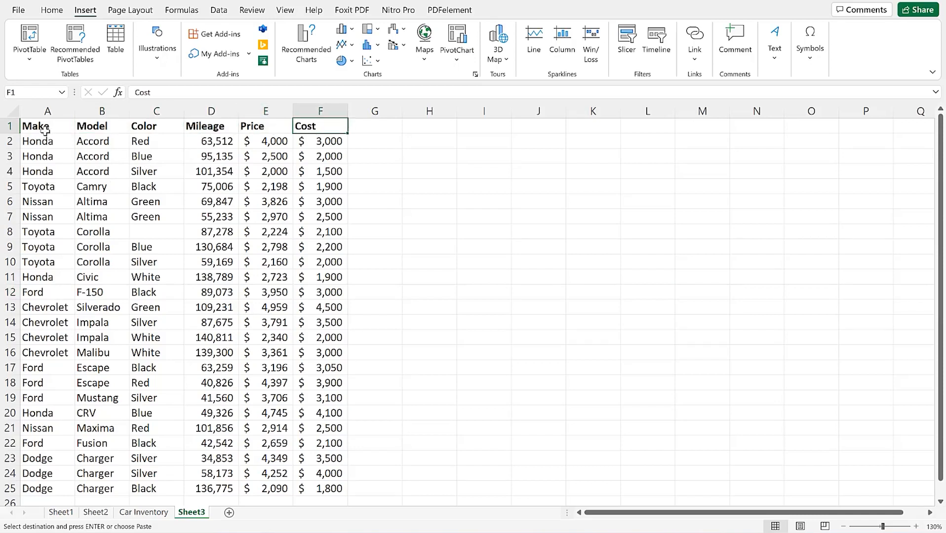
{"action": "left_click", "coordinate": [51, 11]}
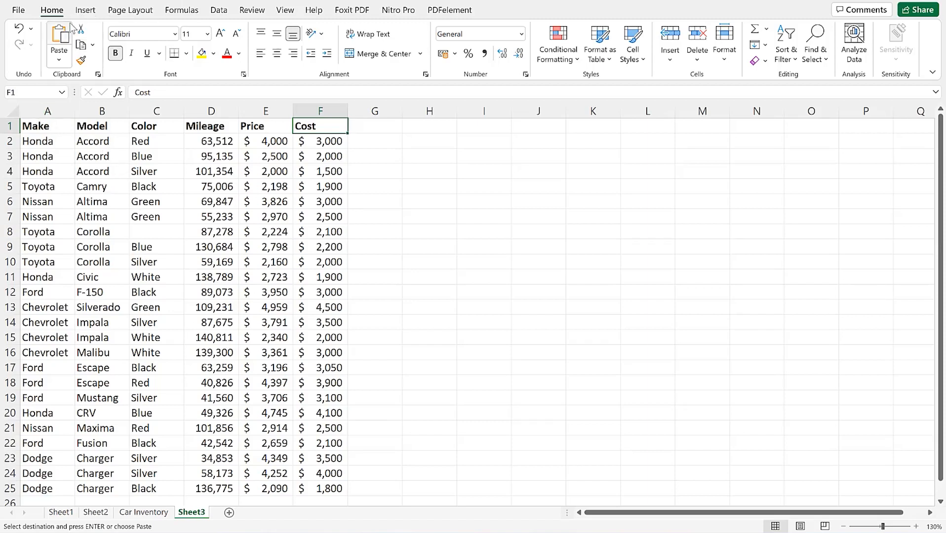
Convert the range A1:F25 into a table with headers and apply the light table style with a solid black header row.
{"action": "left_click", "coordinate": [86, 9]}
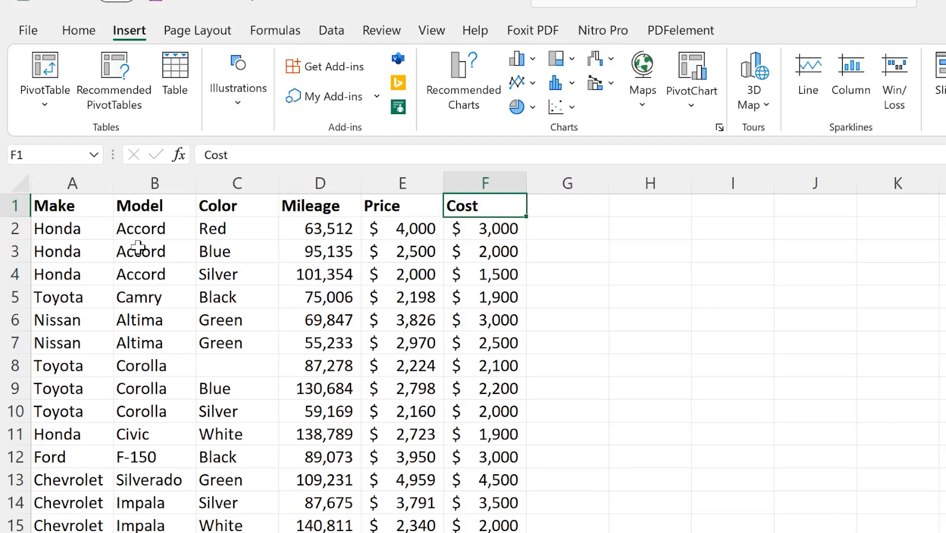
{"action": "left_click", "coordinate": [57, 205]}
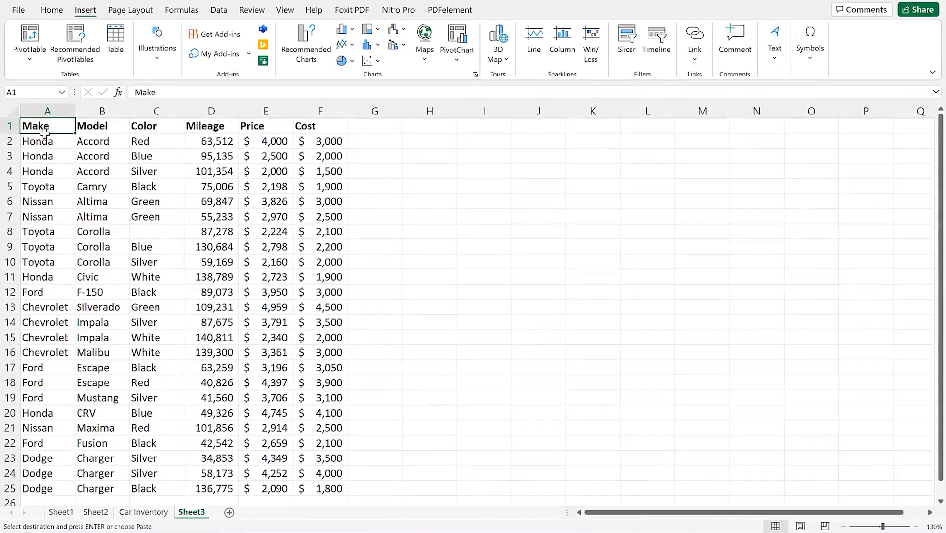
{"action": "left_click_drag", "start_coordinate": [44, 132], "coordinate": [318, 489]}
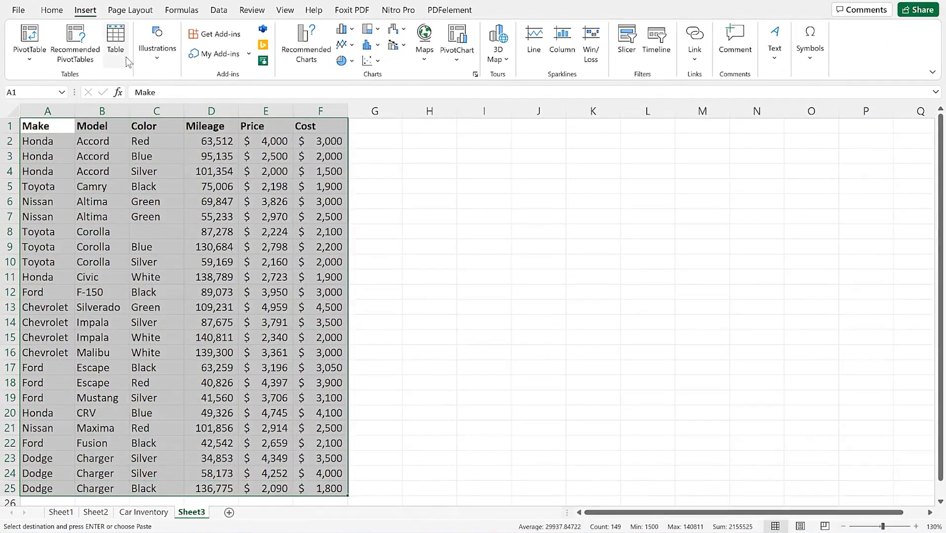
{"action": "left_click", "coordinate": [114, 44]}
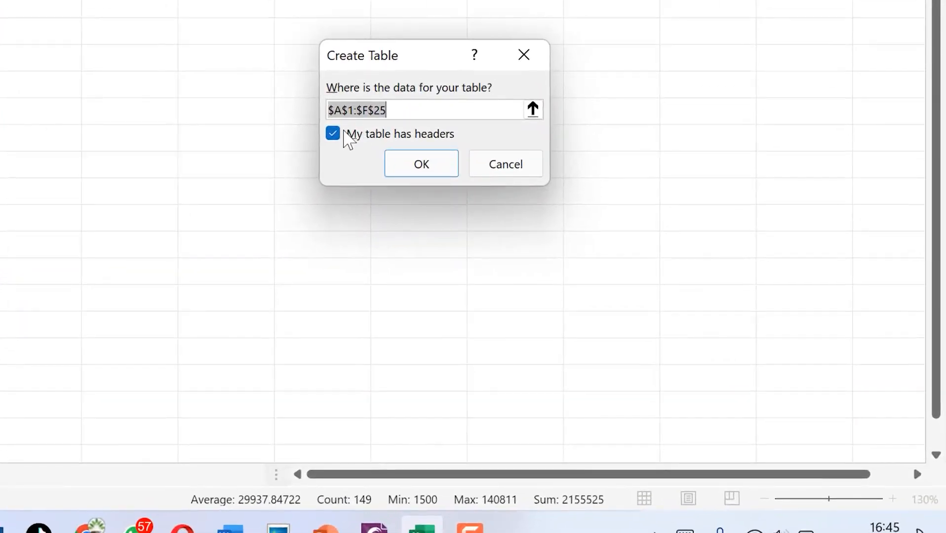
{"action": "left_click", "coordinate": [417, 170]}
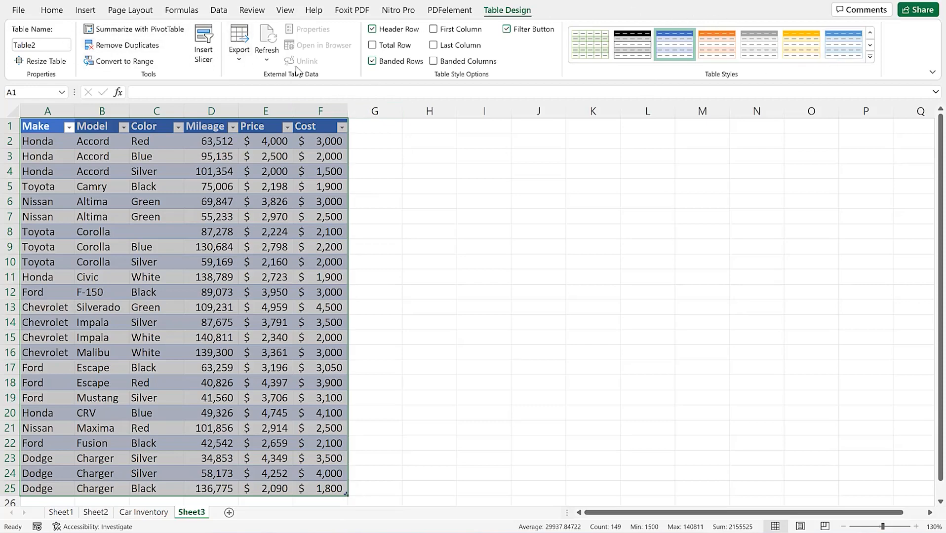
{"action": "left_click", "coordinate": [870, 57]}
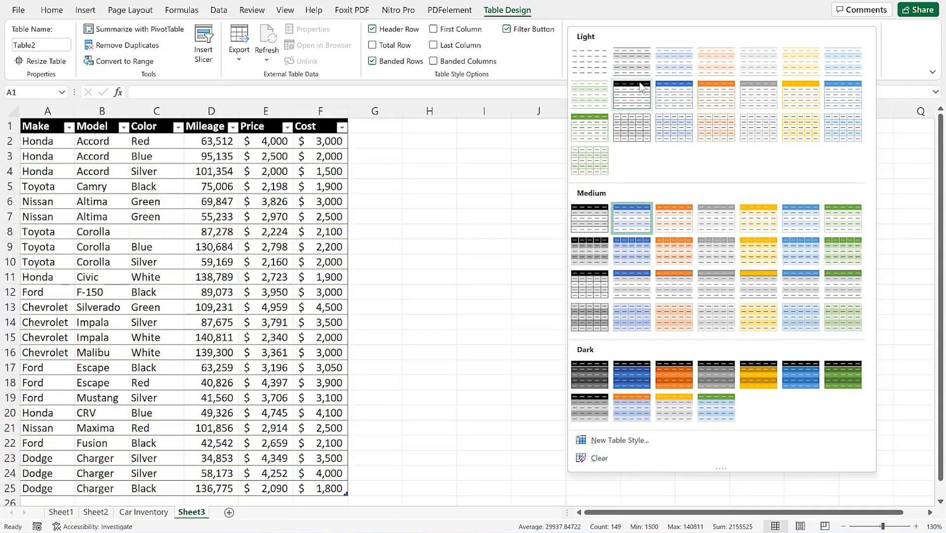
{"action": "left_click", "coordinate": [647, 97]}
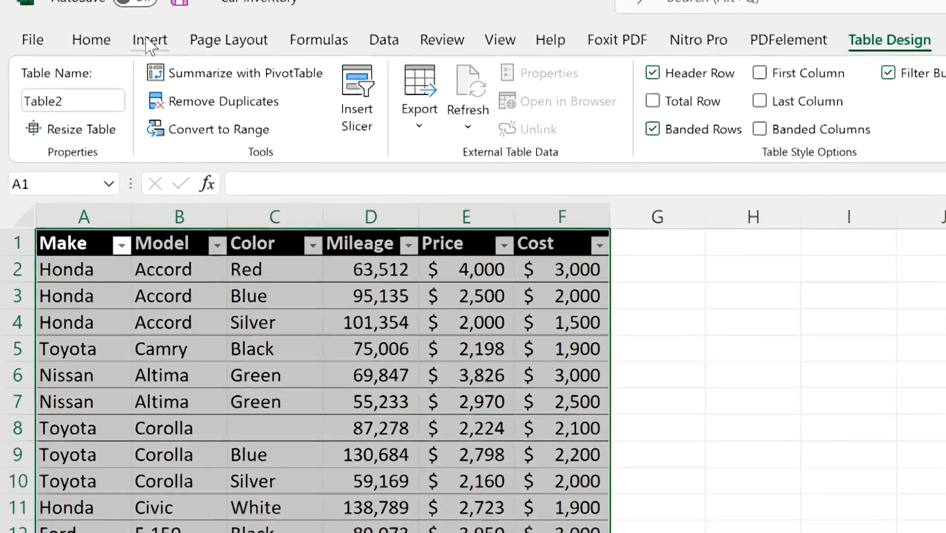
Preview the recommended PivotTables, including price by color and model counts by make and color, and close them without inserting one.
{"action": "left_click", "coordinate": [85, 10]}
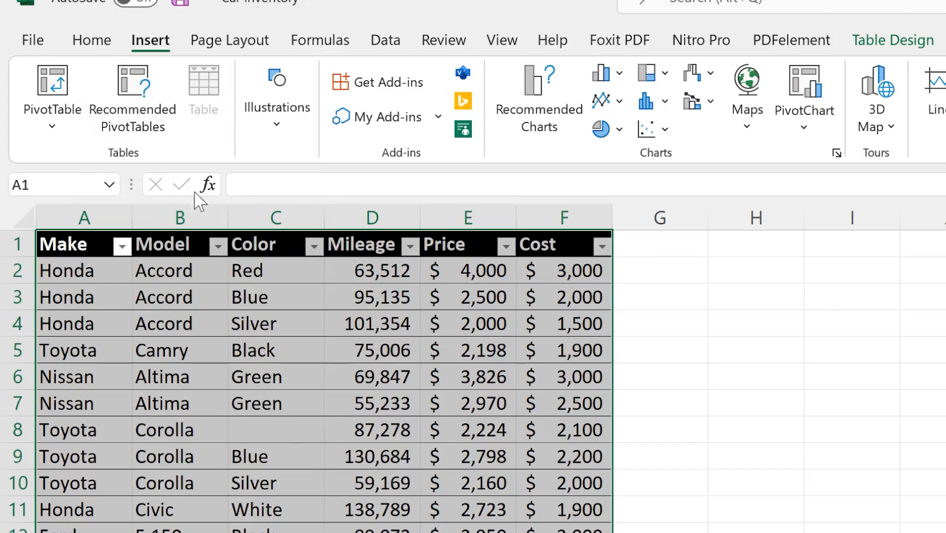
{"action": "left_click", "coordinate": [135, 96]}
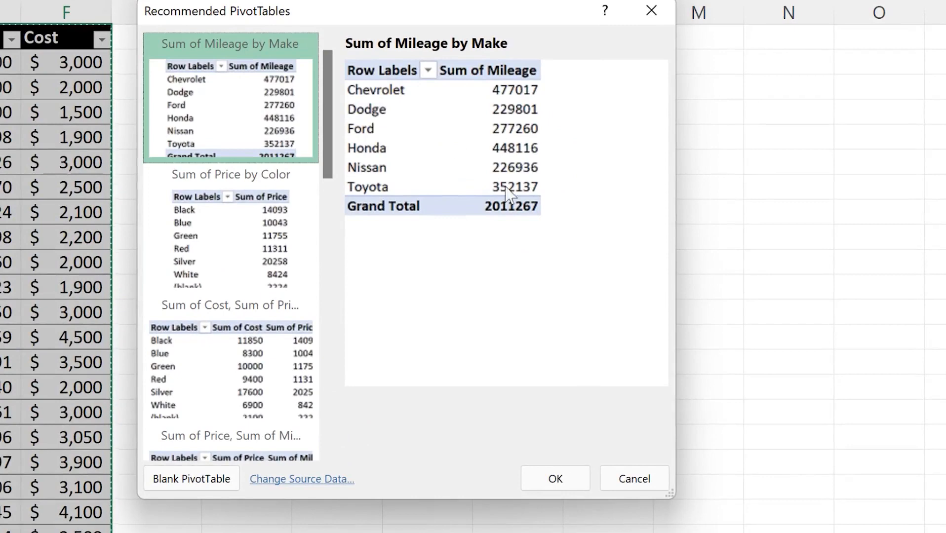
{"action": "left_click", "coordinate": [232, 264]}
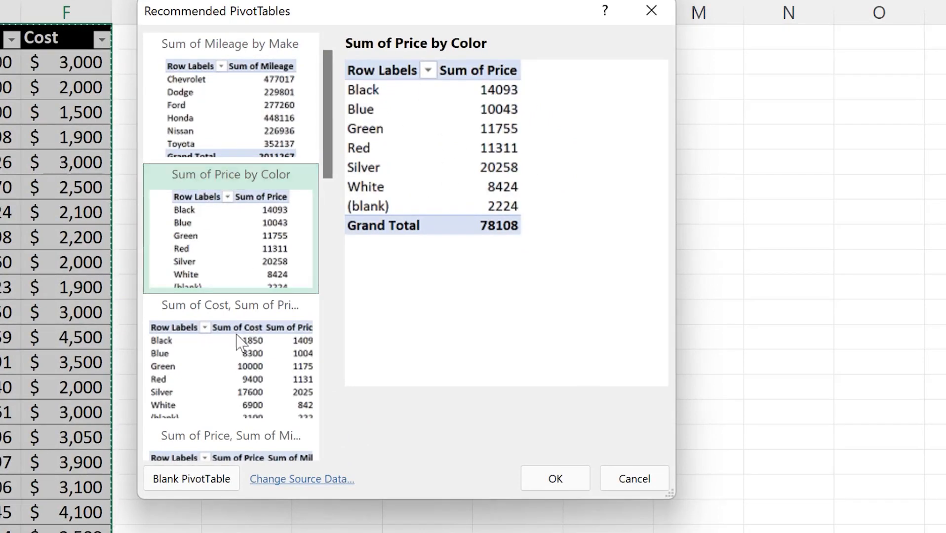
{"action": "left_click", "coordinate": [219, 375]}
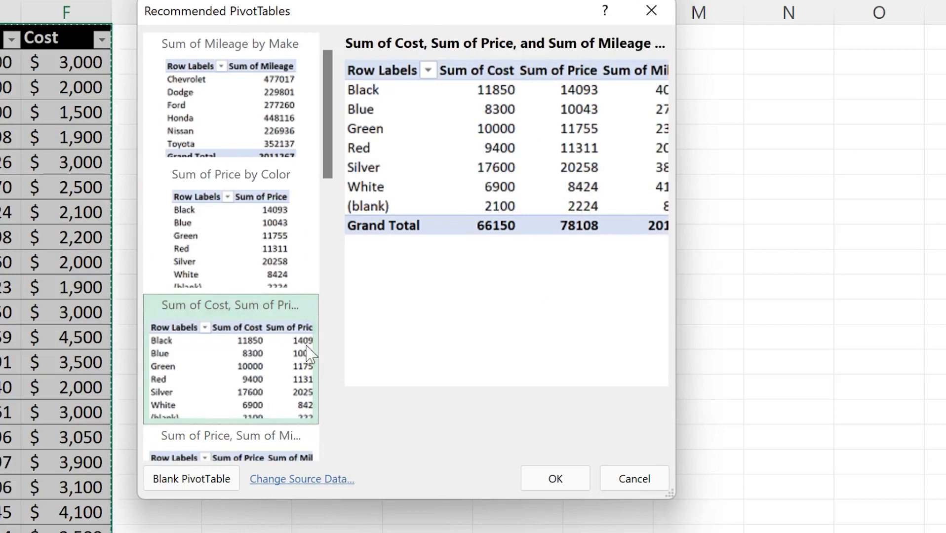
{"action": "scroll", "coordinate": [266, 343], "scroll_direction": "down", "scroll_amount": 5}
{"action": "left_click", "coordinate": [271, 260]}
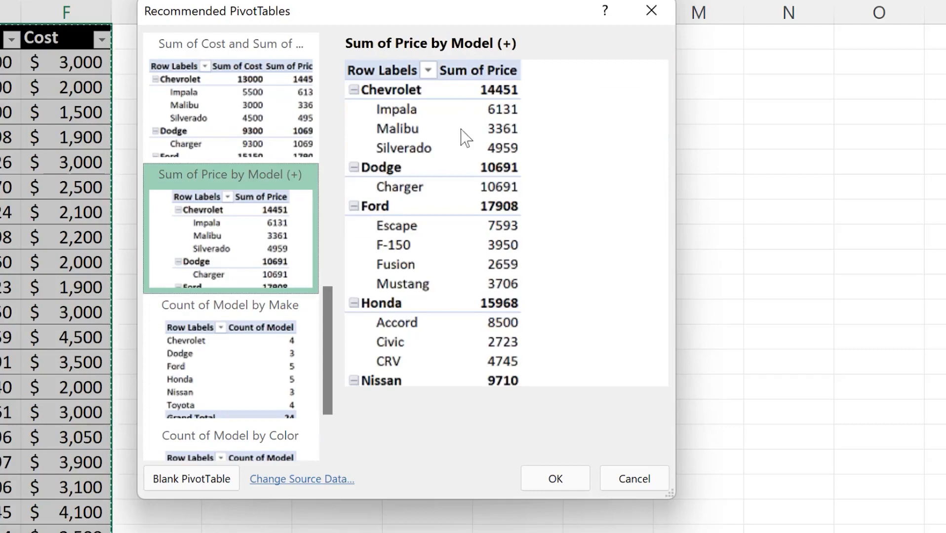
{"action": "scroll", "coordinate": [385, 262], "scroll_direction": "down", "scroll_amount": 2}
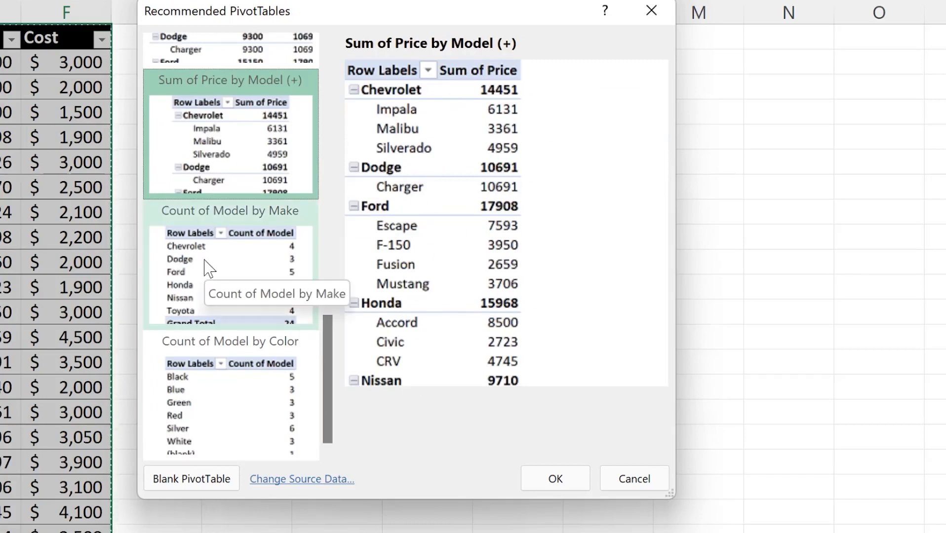
{"action": "left_click", "coordinate": [217, 271]}
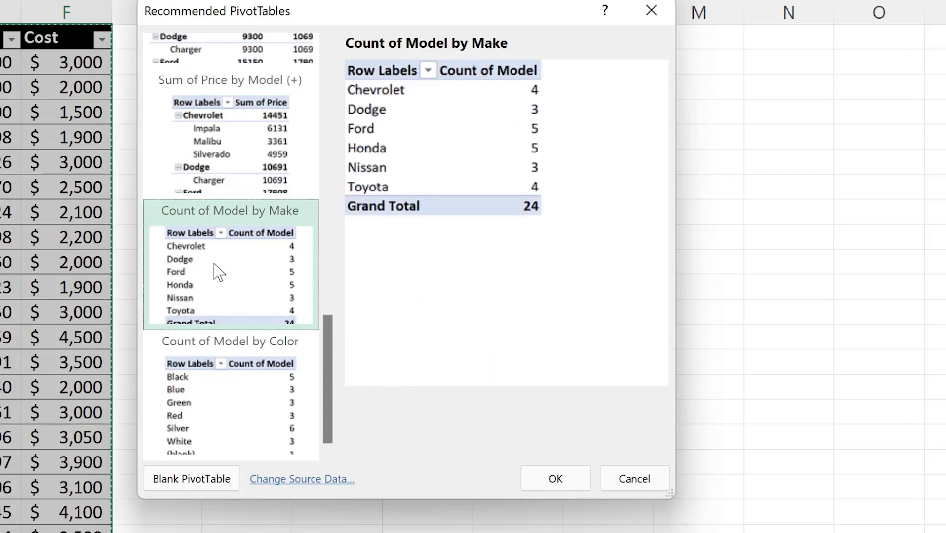
{"action": "left_click", "coordinate": [233, 381]}
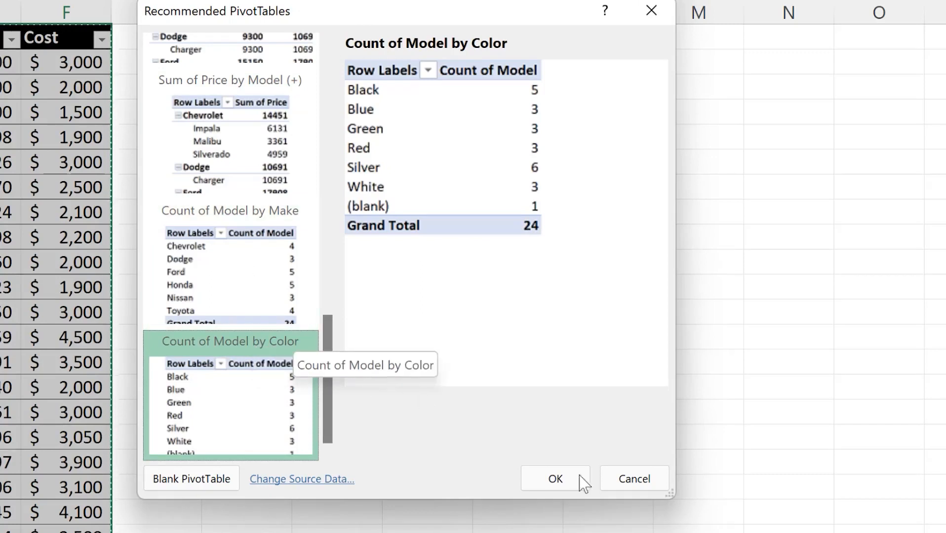
{"action": "left_click", "coordinate": [633, 475]}
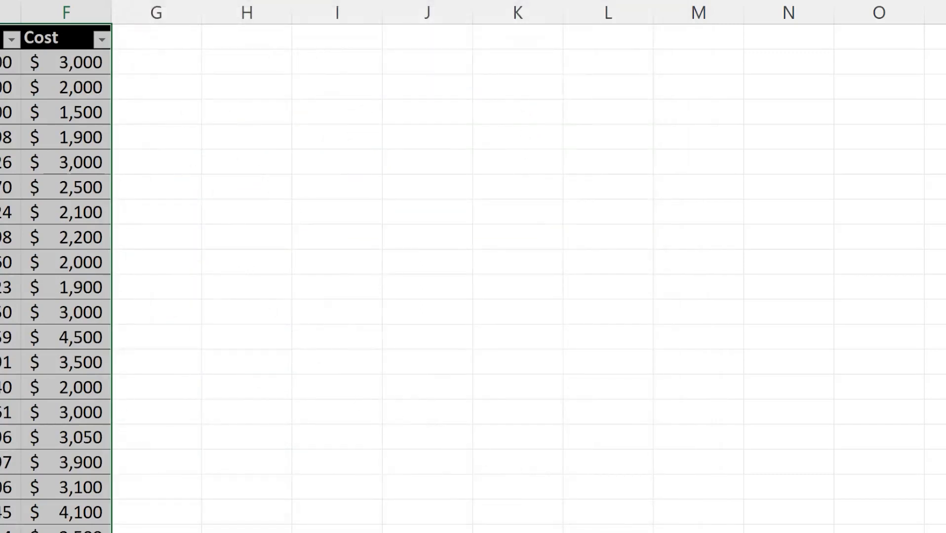
Insert a blank PivotTable based on Table2 in the existing worksheet at cell G5 of Sheet3.
{"action": "left_click", "coordinate": [7, 111]}
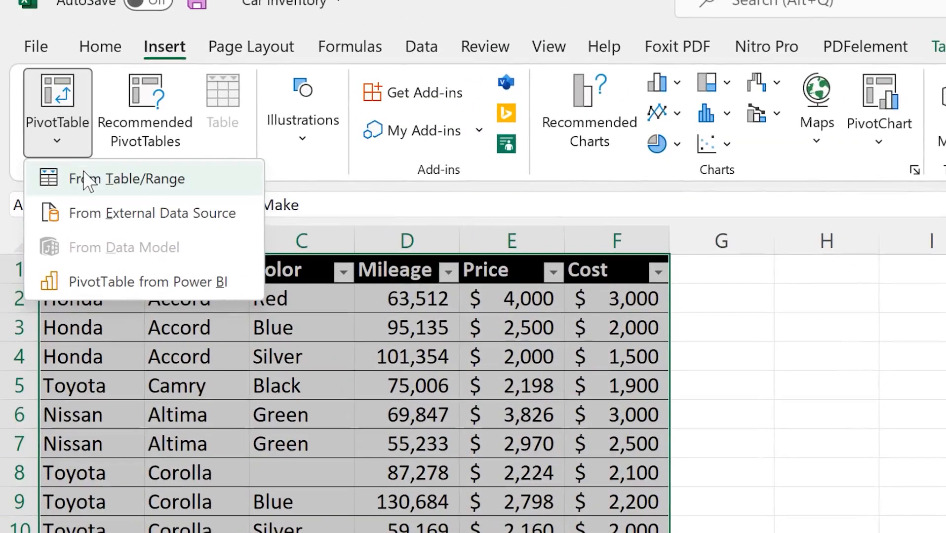
{"action": "left_click", "coordinate": [93, 181]}
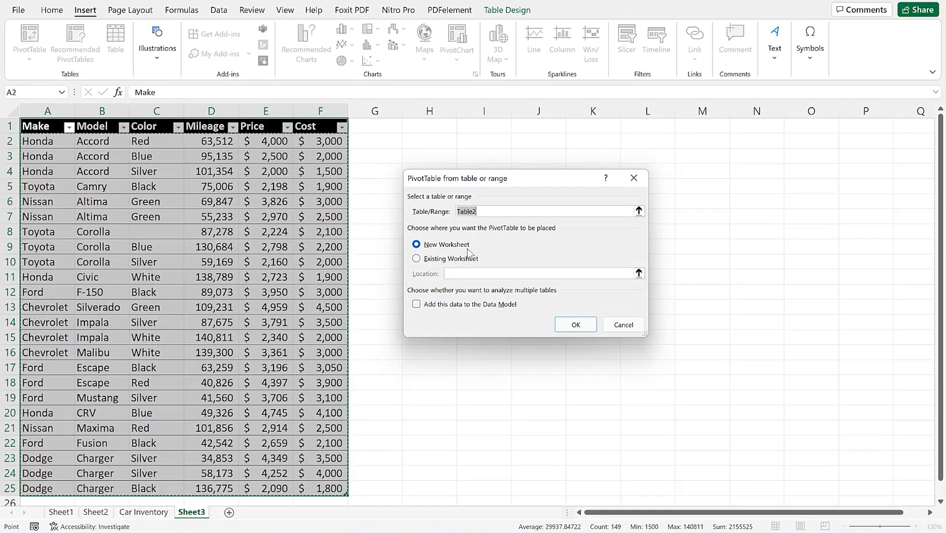
{"action": "left_click", "coordinate": [416, 259]}
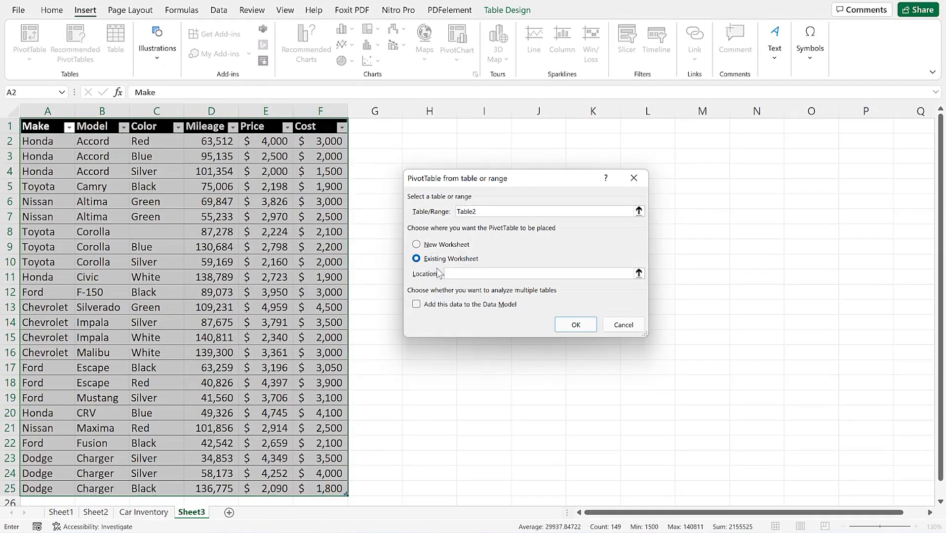
{"action": "left_click", "coordinate": [639, 273]}
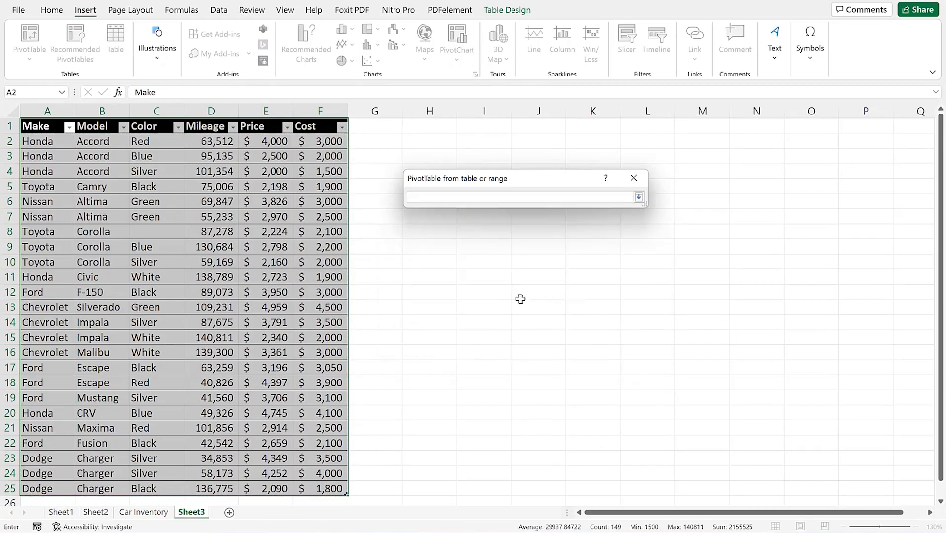
{"action": "left_click", "coordinate": [385, 186]}
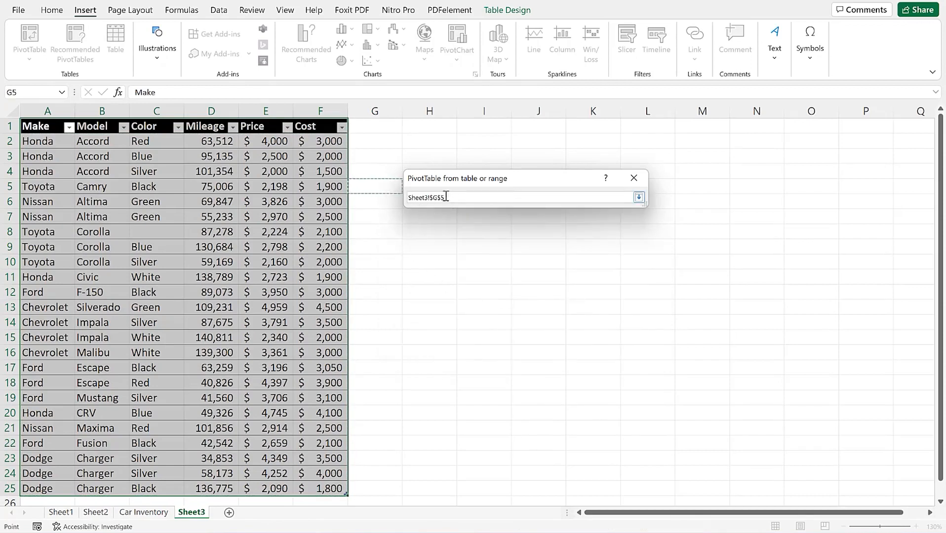
{"action": "left_click", "coordinate": [638, 198]}
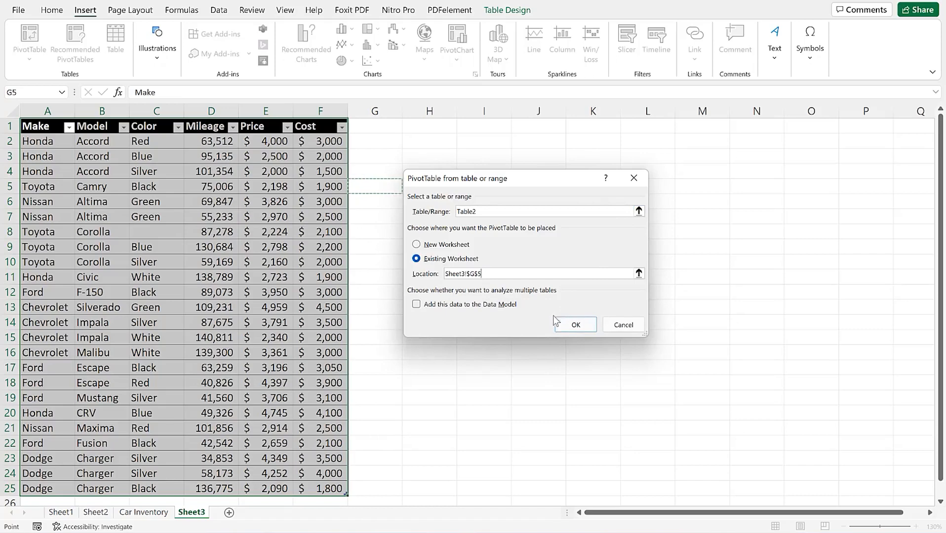
{"action": "left_click", "coordinate": [573, 328]}
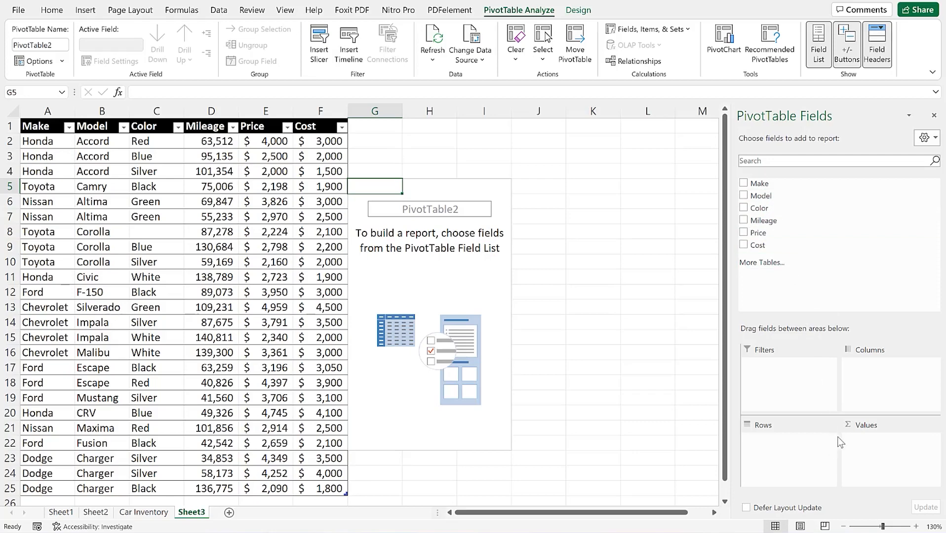
Build the PivotTable with Model as rows and the sum of Price and count of Color as values.
{"action": "left_click", "coordinate": [743, 196]}
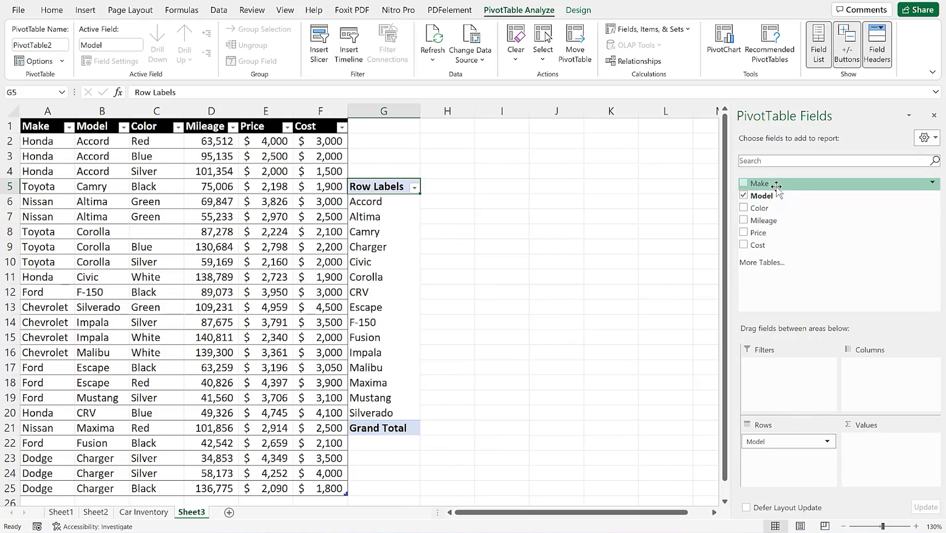
{"action": "left_click", "coordinate": [743, 233]}
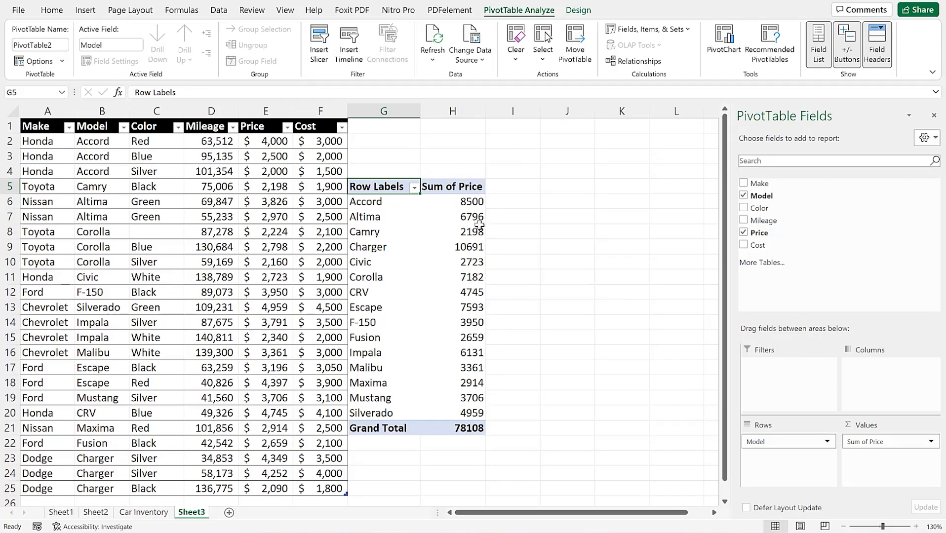
{"action": "left_click", "coordinate": [743, 208]}
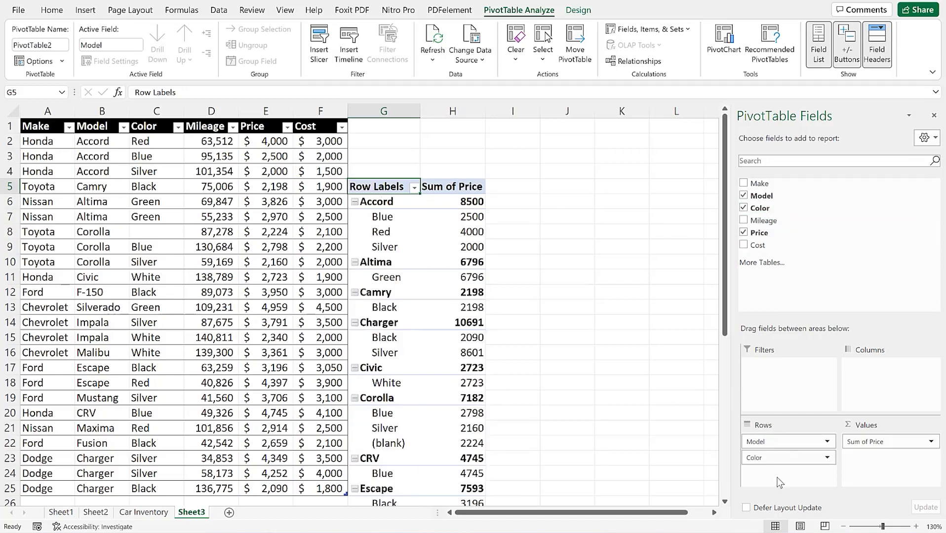
{"action": "left_click_drag", "start_coordinate": [756, 459], "coordinate": [872, 470]}
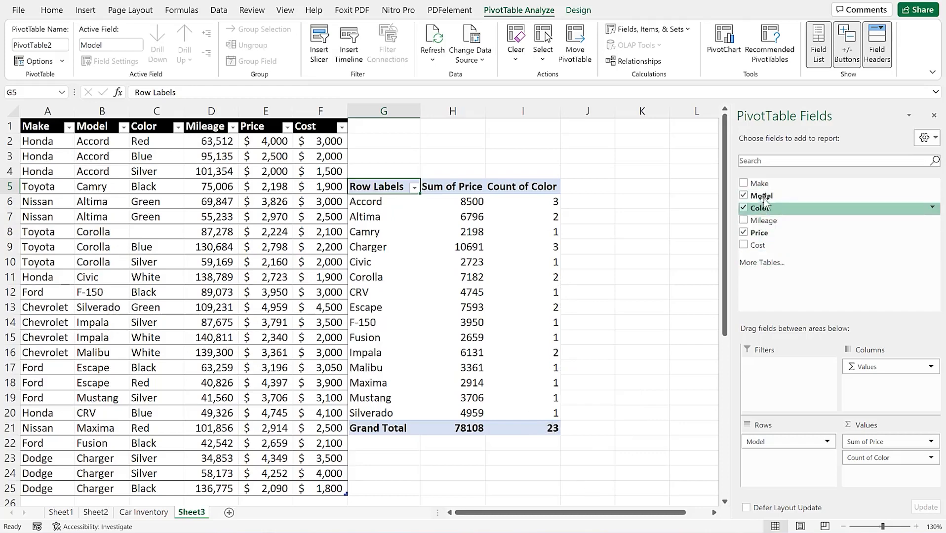
Place the Make field in the PivotTable's columns and move it to the values as a count.
{"action": "mouse_move", "coordinate": [745, 185]}
{"action": "left_mouse_down"}
{"action": "mouse_move", "coordinate": [850, 318]}
{"action": "mouse_move", "coordinate": [879, 457]}
{"action": "mouse_move", "coordinate": [853, 380]}
{"action": "mouse_move", "coordinate": [861, 387]}
{"action": "left_mouse_up"}
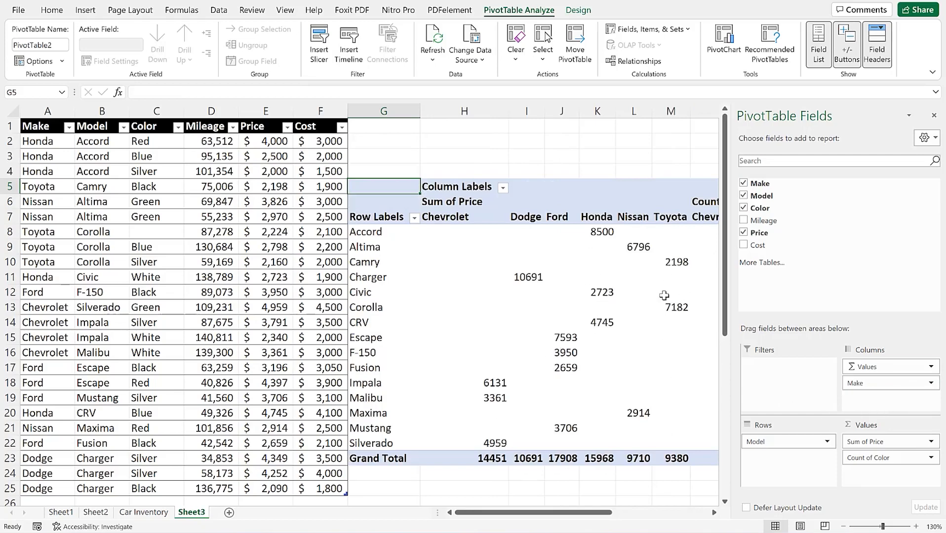
{"action": "left_click_drag", "start_coordinate": [862, 384], "coordinate": [878, 496]}
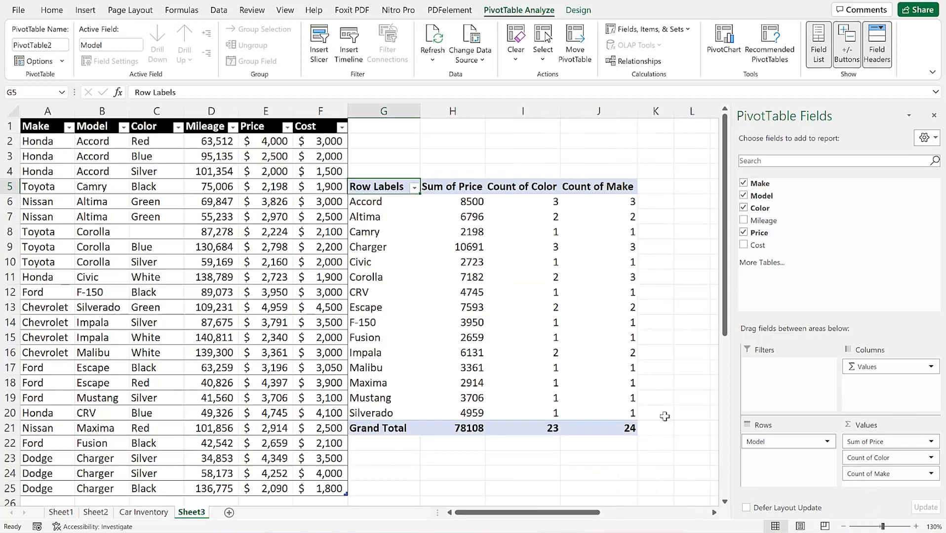
Remove the Make and Color counts from the PivotTable's values and add the Color count back.
{"action": "mouse_move", "coordinate": [584, 267]}
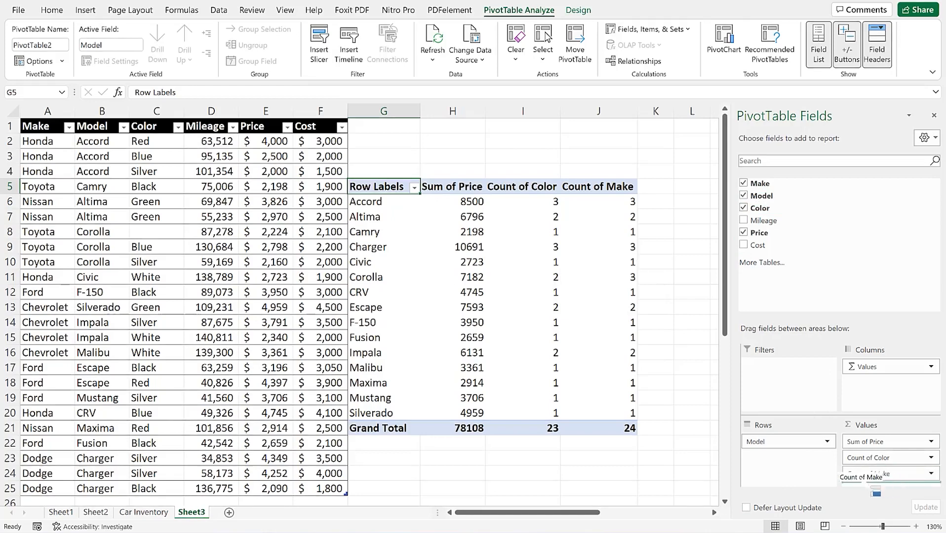
{"action": "left_click_drag", "start_coordinate": [558, 481], "coordinate": [557, 481]}
{"action": "left_click_drag", "start_coordinate": [910, 457], "coordinate": [584, 492]}
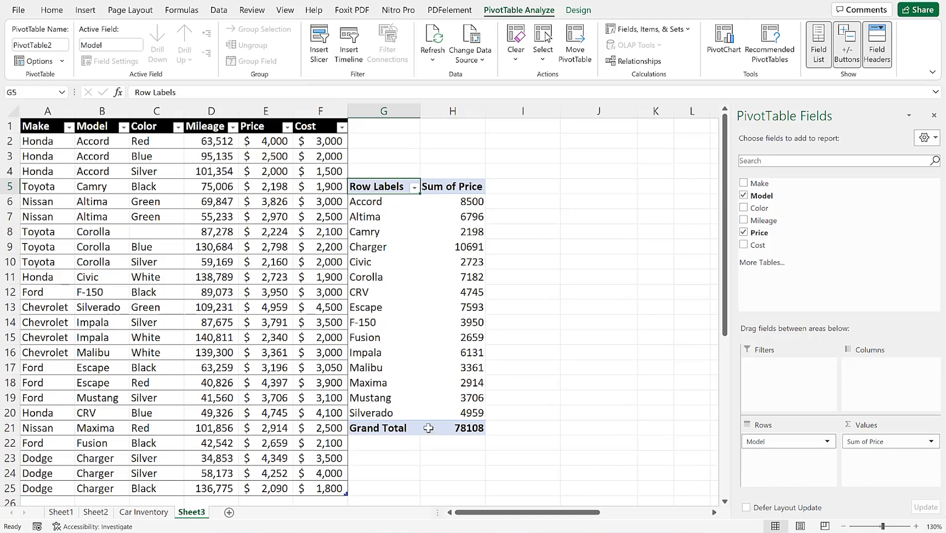
{"action": "left_click", "coordinate": [743, 208]}
{"action": "left_click_drag", "start_coordinate": [786, 459], "coordinate": [892, 481]}
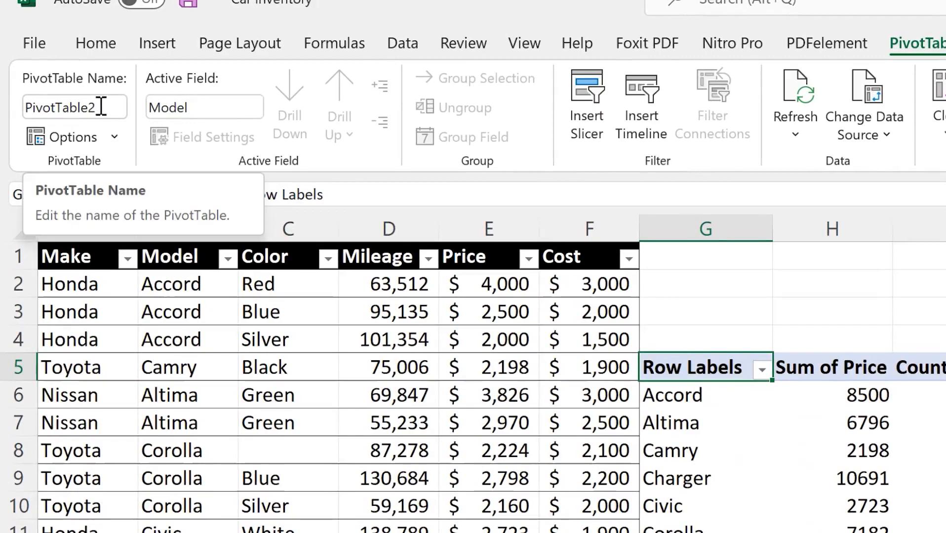
Switch the PivotTable field list to the side-by-side layout, and to the fields section only.
{"action": "left_click", "coordinate": [115, 136]}
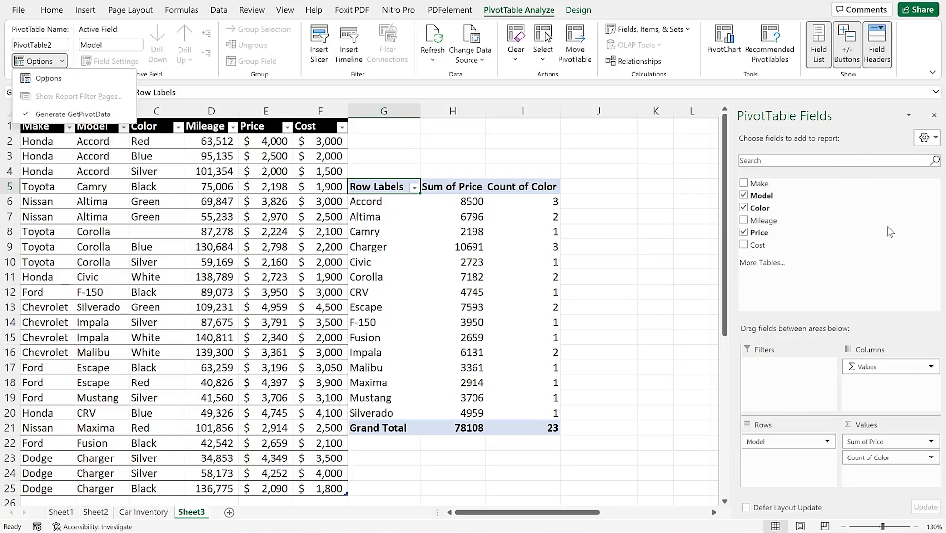
{"action": "left_click", "coordinate": [936, 140]}
{"action": "left_click", "coordinate": [936, 140]}
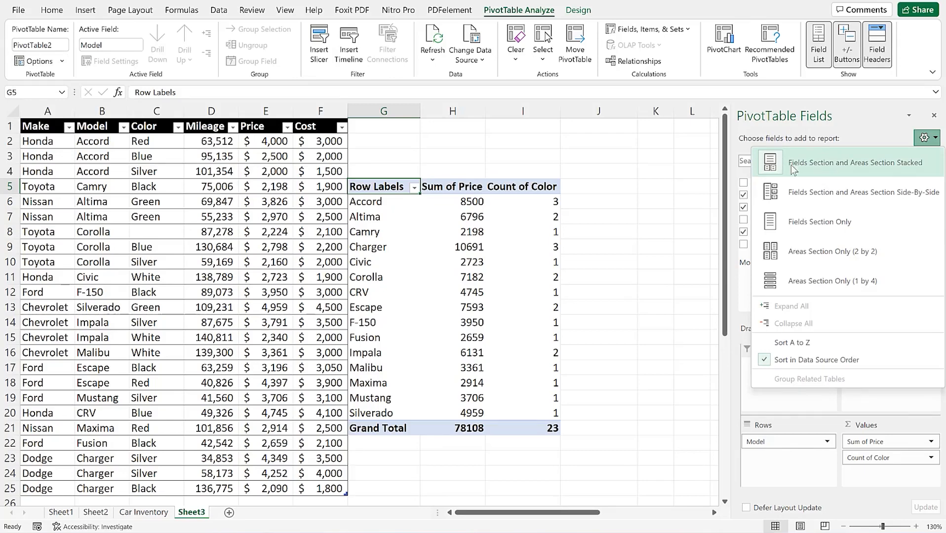
{"action": "left_click", "coordinate": [812, 195]}
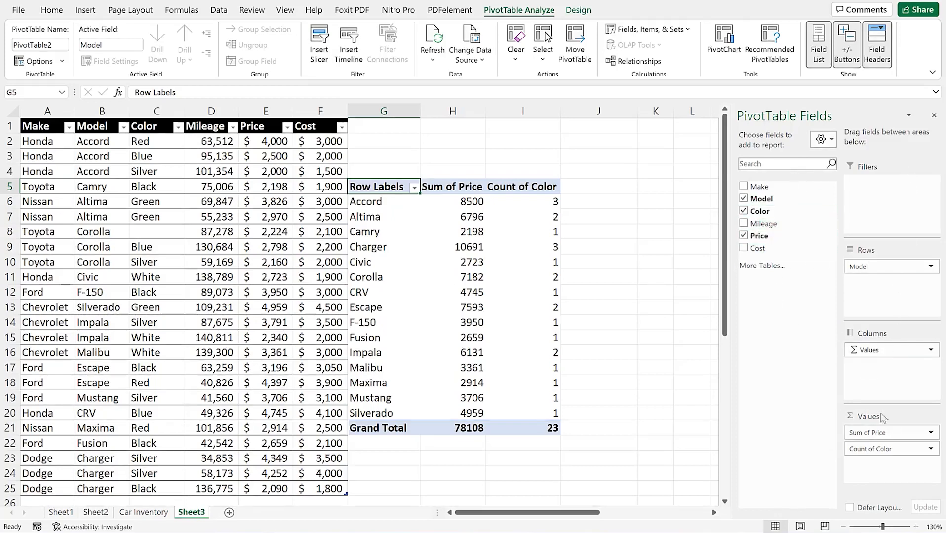
{"action": "left_click", "coordinate": [823, 139]}
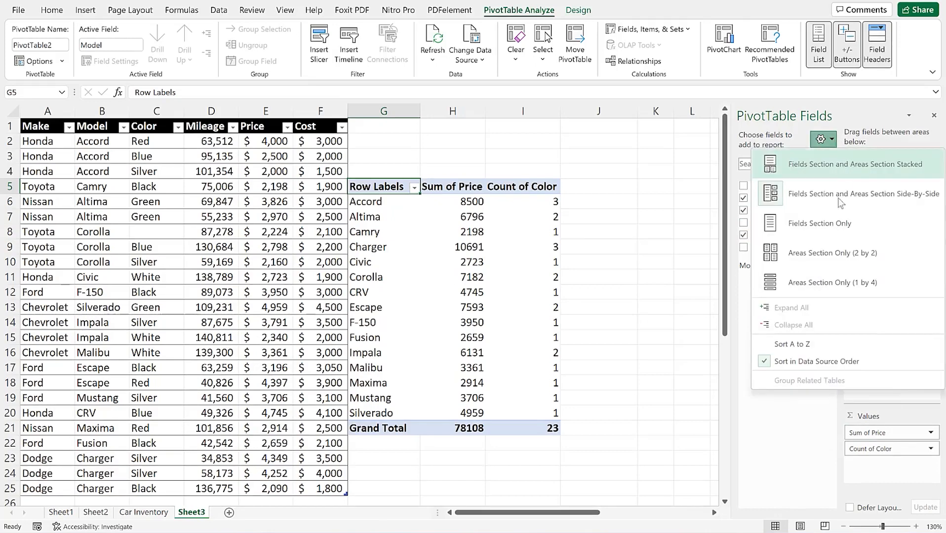
{"action": "left_click", "coordinate": [789, 224]}
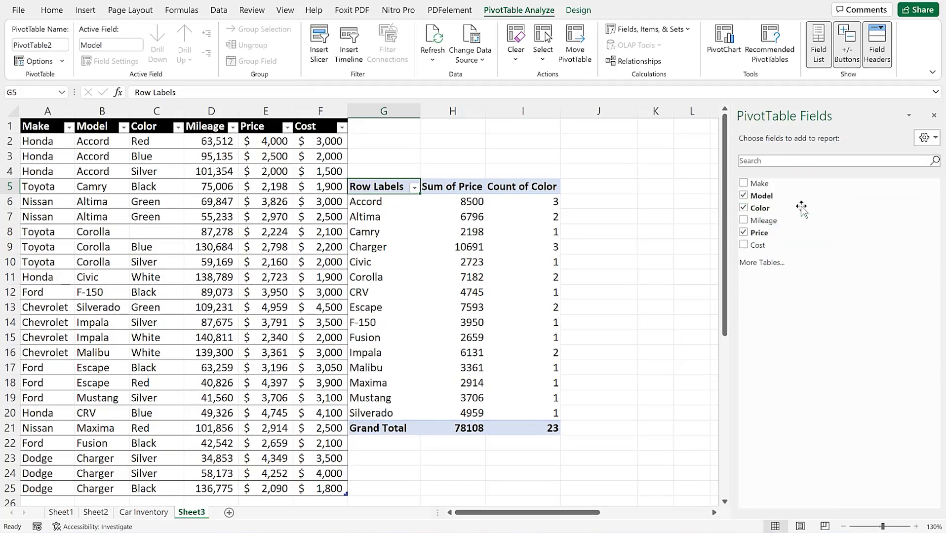
Switch the field list to the areas-only 1 by 4 layout and return it to stacked fields and areas sections.
{"action": "left_click", "coordinate": [924, 139]}
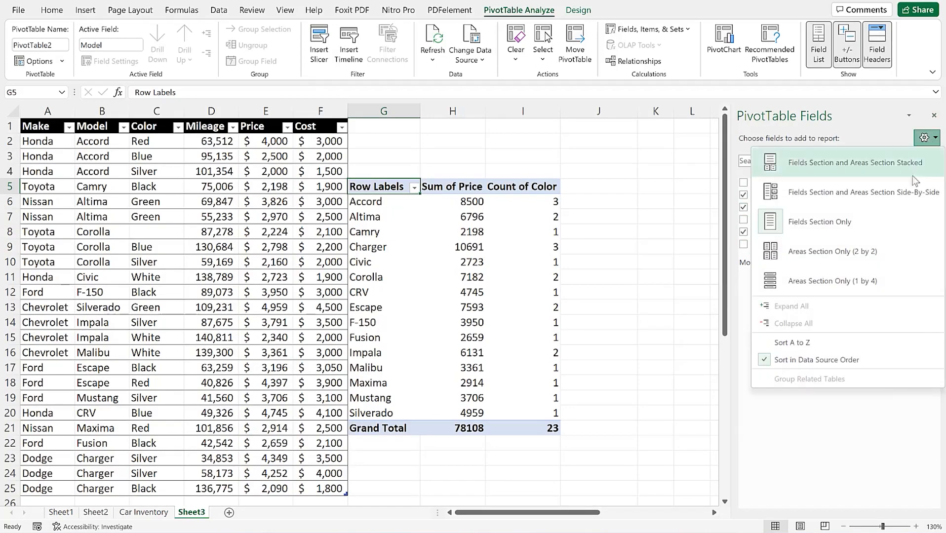
{"action": "left_click", "coordinate": [842, 282]}
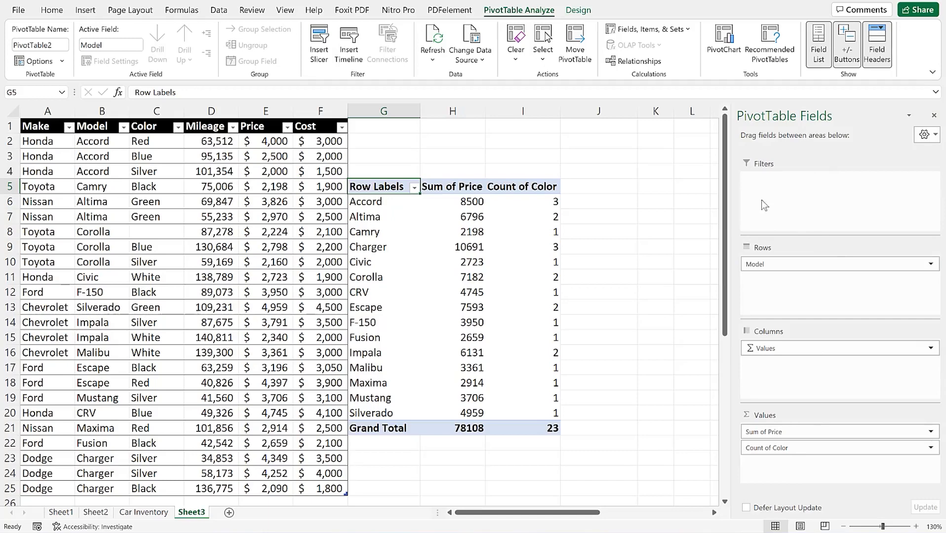
{"action": "left_click", "coordinate": [928, 135]}
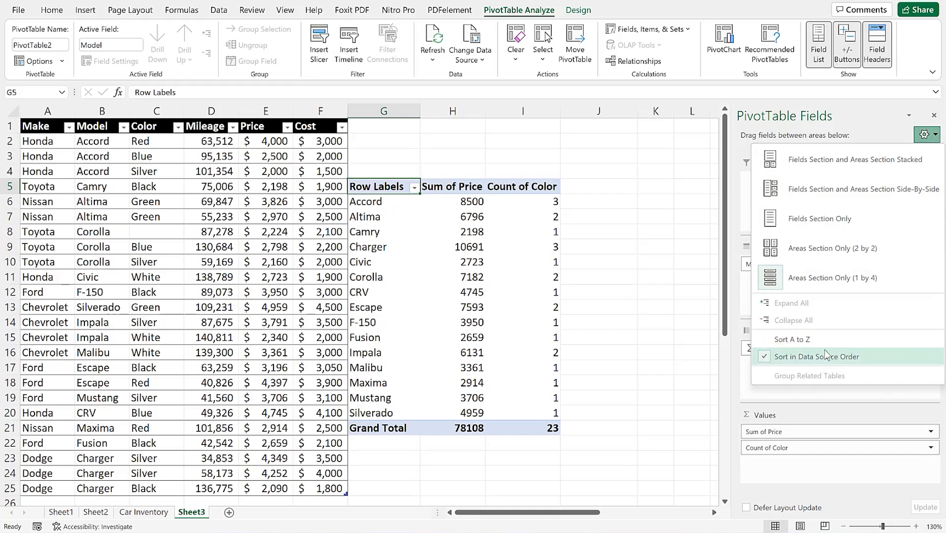
{"action": "left_click", "coordinate": [822, 163]}
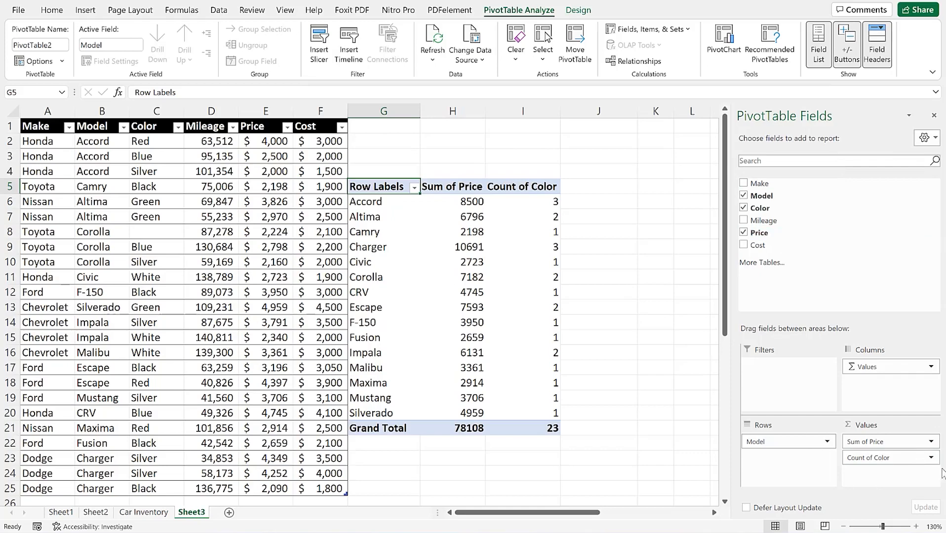
Examine the summary calculation types available for the Color value field, leaving its settings unsaved.
{"action": "left_click", "coordinate": [931, 458]}
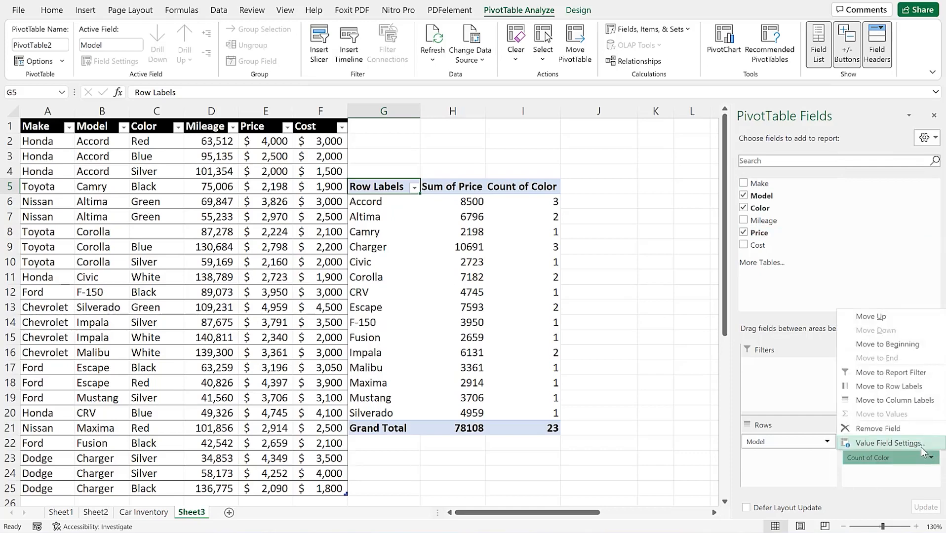
{"action": "left_click", "coordinate": [889, 443]}
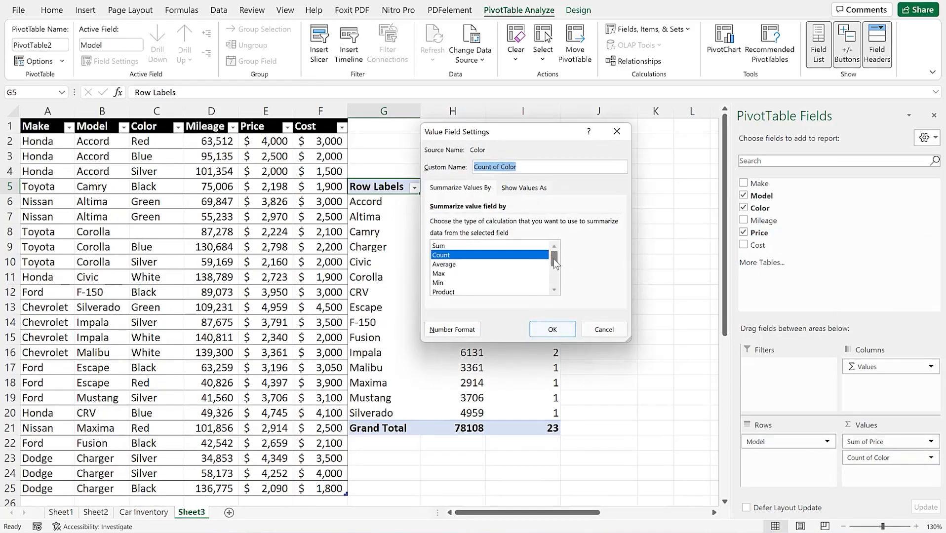
{"action": "left_click", "coordinate": [445, 264]}
{"action": "left_click", "coordinate": [449, 274]}
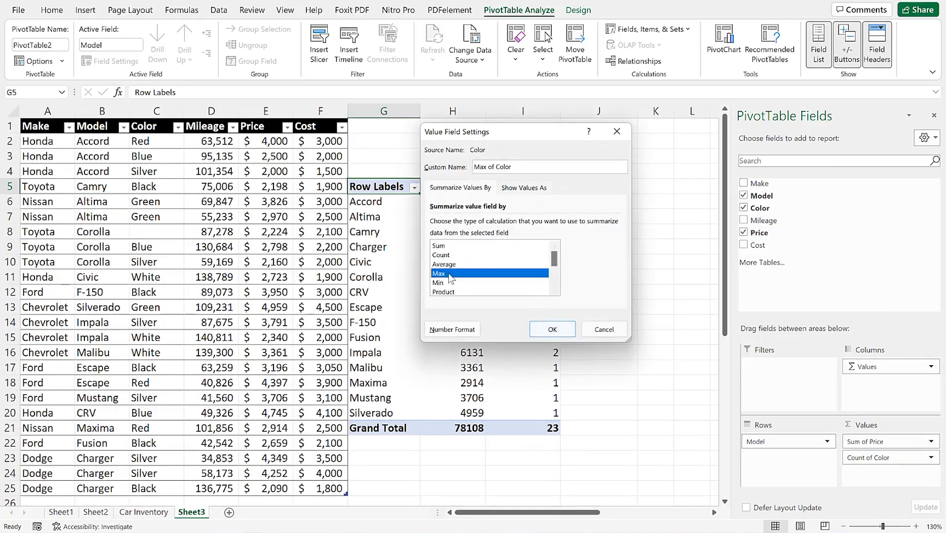
{"action": "left_click", "coordinate": [450, 283]}
{"action": "left_click", "coordinate": [454, 292]}
{"action": "left_click_drag", "start_coordinate": [558, 260], "coordinate": [554, 287]}
{"action": "left_click", "coordinate": [448, 272]}
{"action": "left_click", "coordinate": [447, 265]}
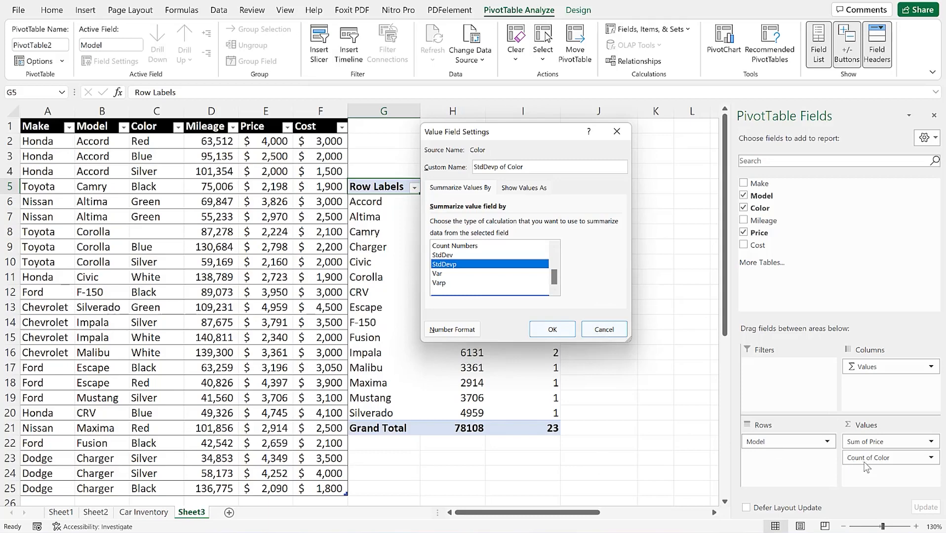
{"action": "left_click_drag", "start_coordinate": [553, 273], "coordinate": [559, 251]}
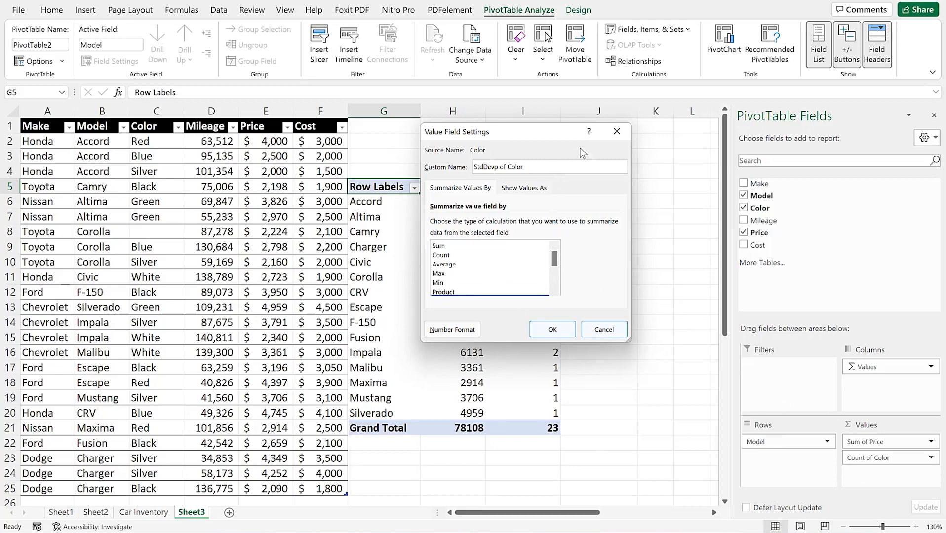
{"action": "left_click", "coordinate": [617, 132]}
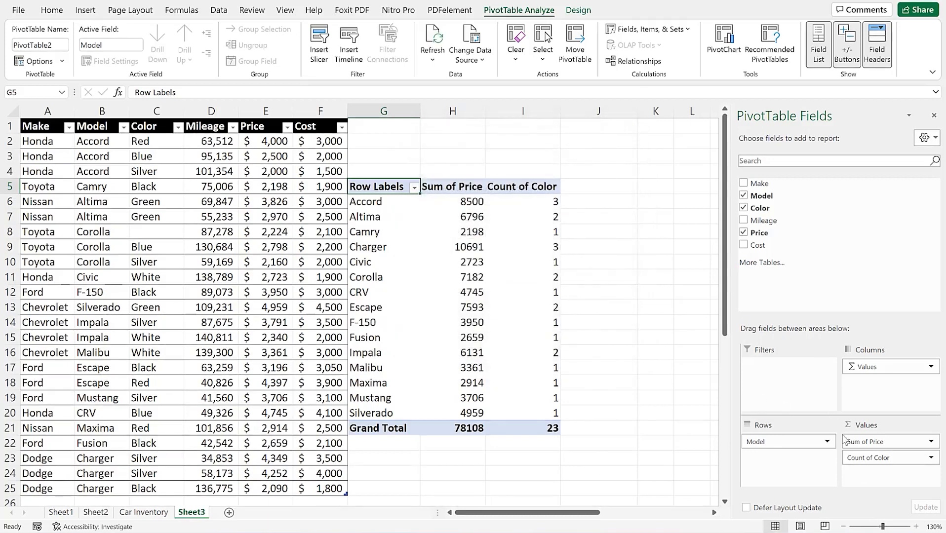
Summarize the Price value field by Average instead of Sum.
{"action": "left_click", "coordinate": [930, 442]}
{"action": "left_click", "coordinate": [873, 428]}
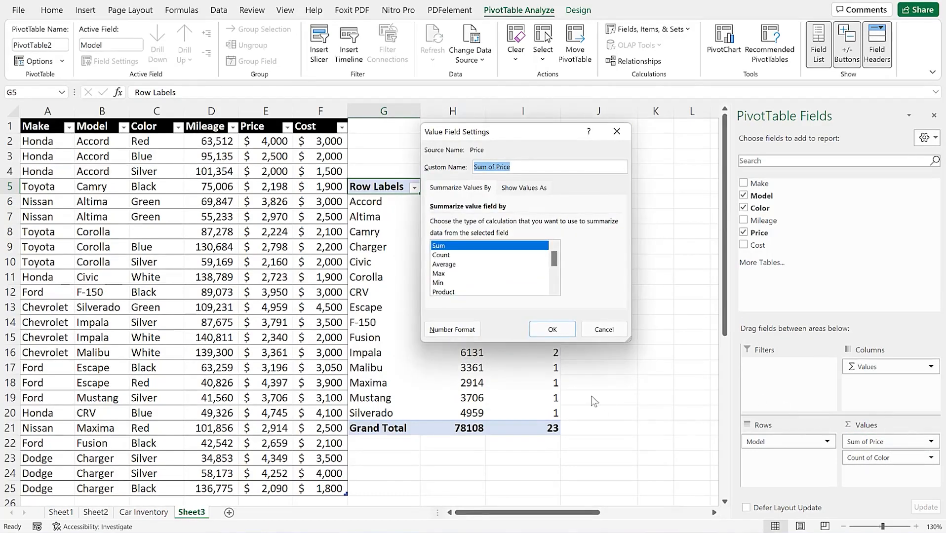
{"action": "left_click", "coordinate": [453, 264]}
{"action": "left_click", "coordinate": [553, 330]}
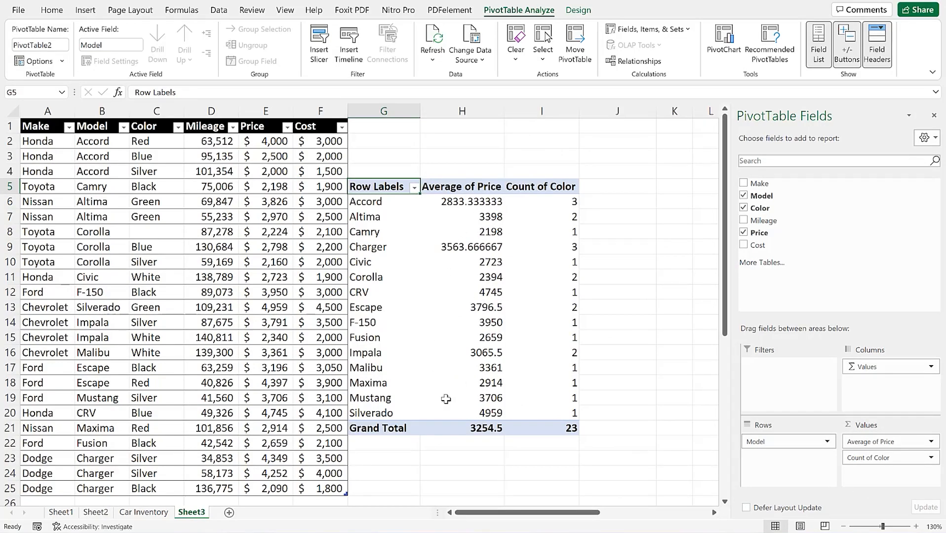
Sort the PivotTable's models by average price from smallest to largest.
{"action": "right_click", "coordinate": [482, 203]}
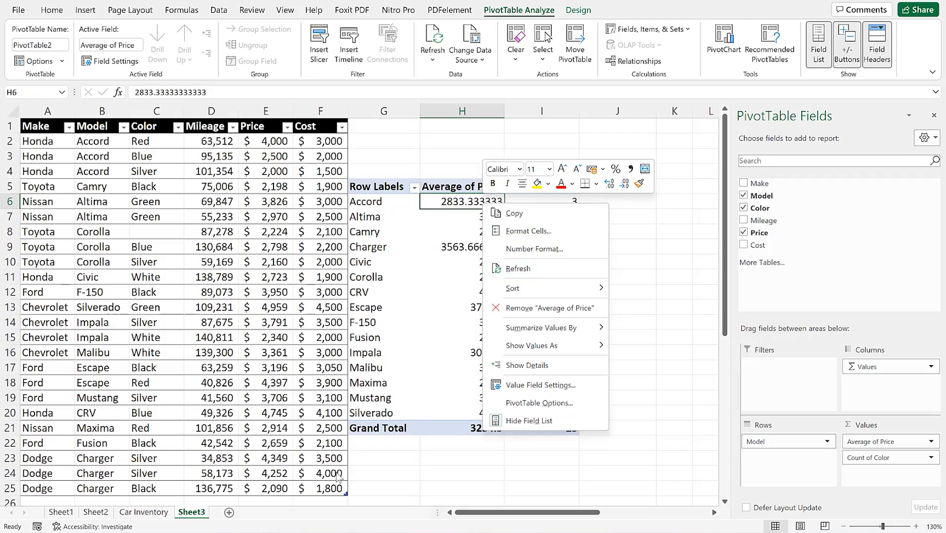
{"action": "mouse_move", "coordinate": [542, 286]}
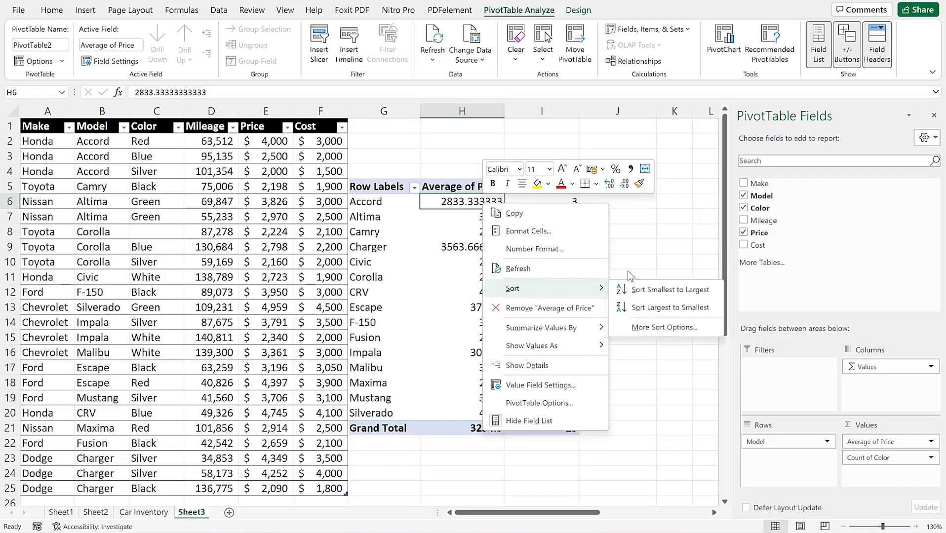
{"action": "left_click", "coordinate": [661, 289]}
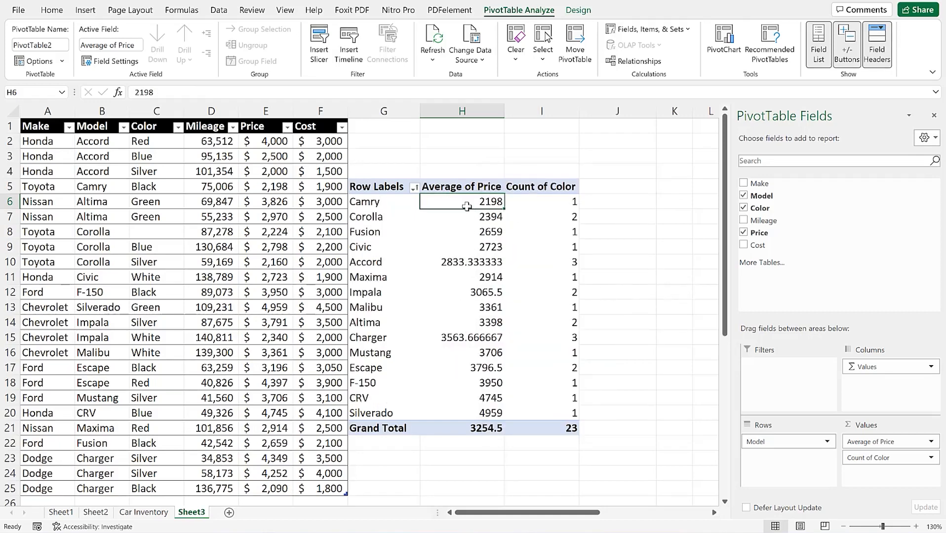
Hide the PivotTable field list and show it again from the value cell for Fusion.
{"action": "right_click", "coordinate": [480, 238]}
{"action": "mouse_move", "coordinate": [526, 365]}
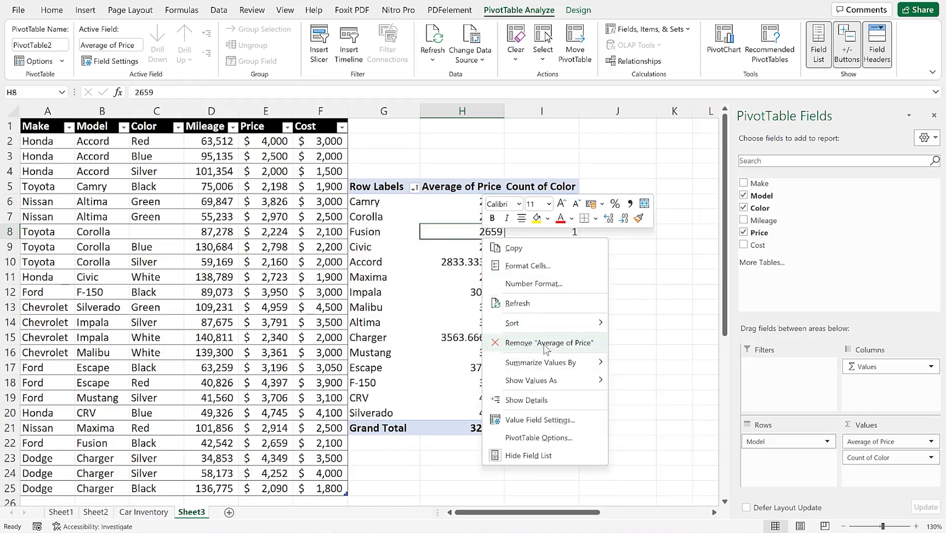
{"action": "mouse_move", "coordinate": [563, 367]}
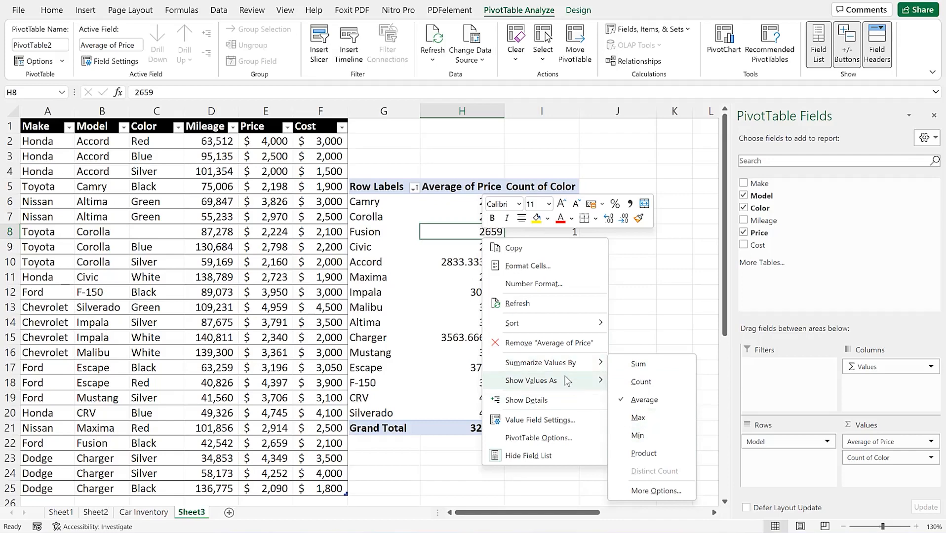
{"action": "mouse_move", "coordinate": [587, 384]}
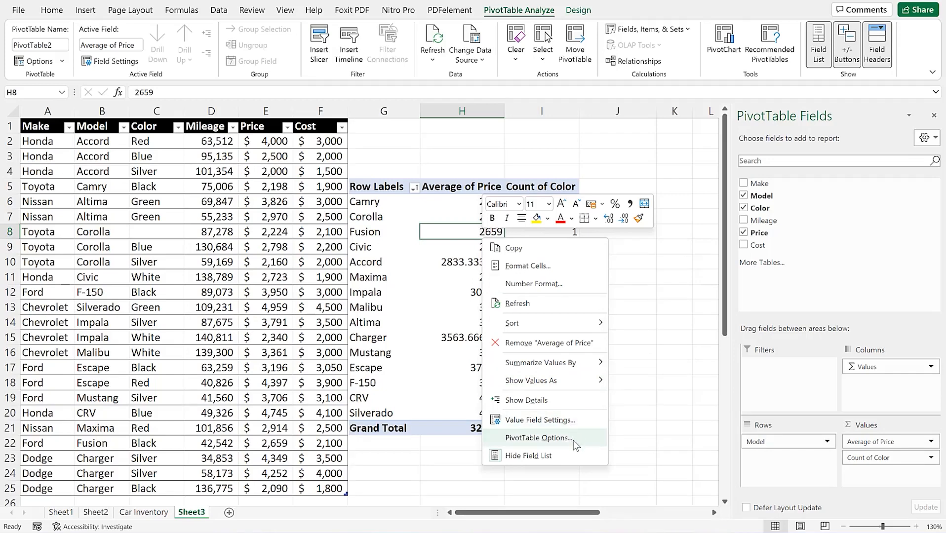
{"action": "left_click", "coordinate": [526, 459]}
{"action": "right_click", "coordinate": [469, 236]}
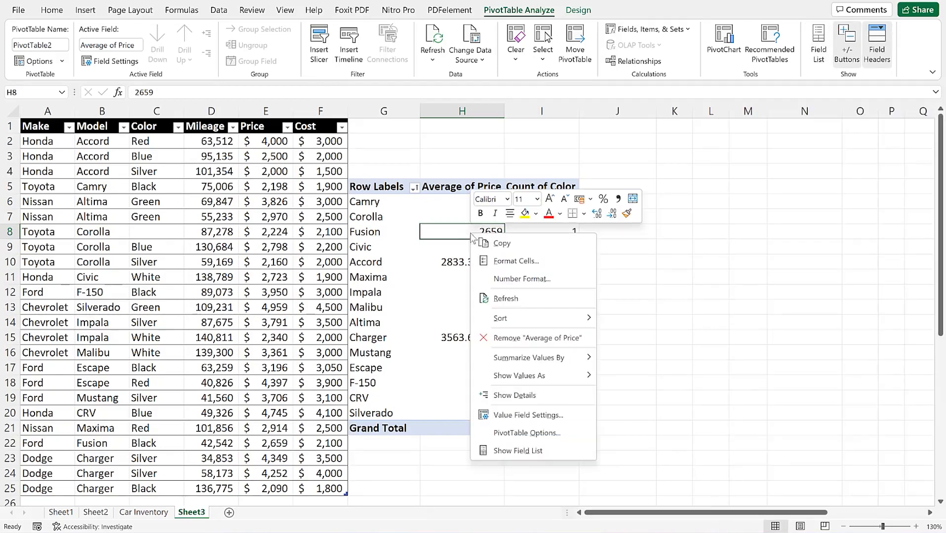
{"action": "left_click", "coordinate": [518, 451]}
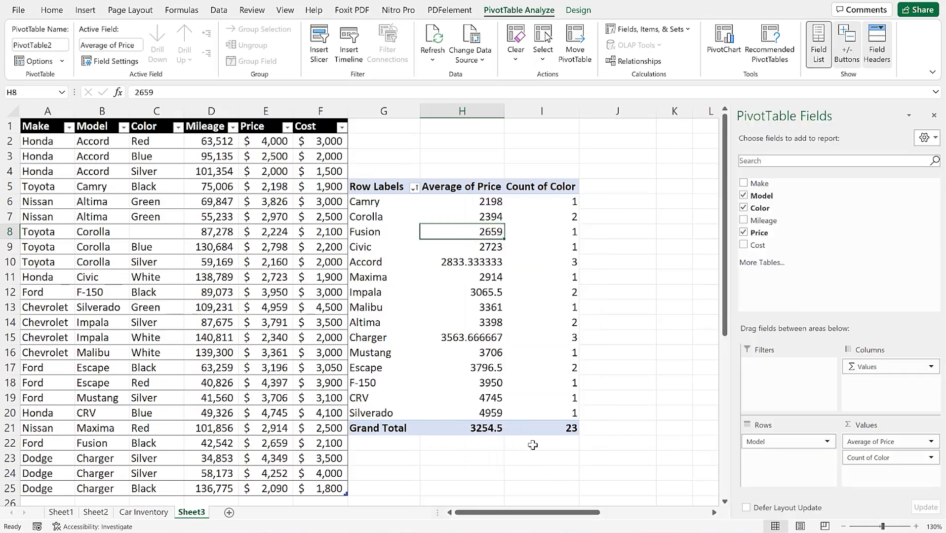
Turn off the PivotTable's field list, expand/collapse buttons and field headers, and turn all three back on.
{"action": "left_click", "coordinate": [818, 55]}
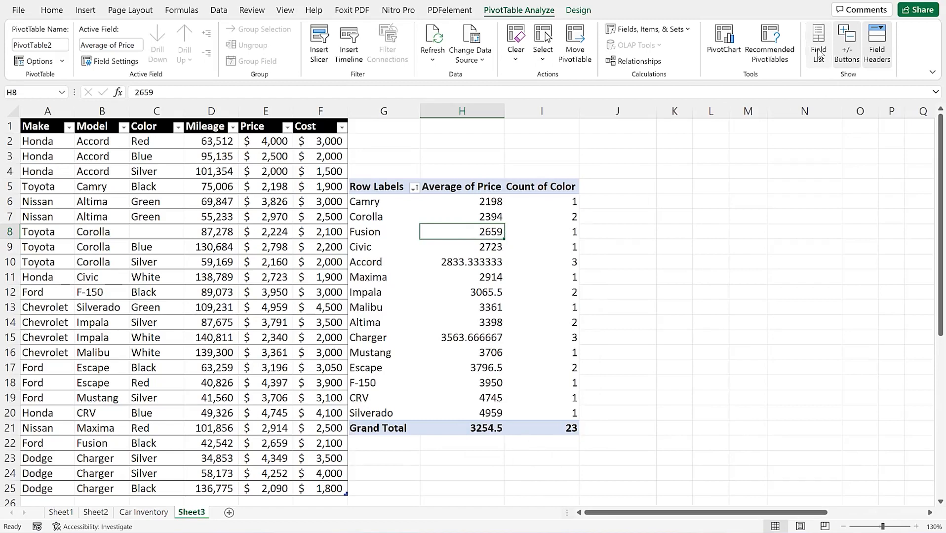
{"action": "left_click", "coordinate": [846, 47]}
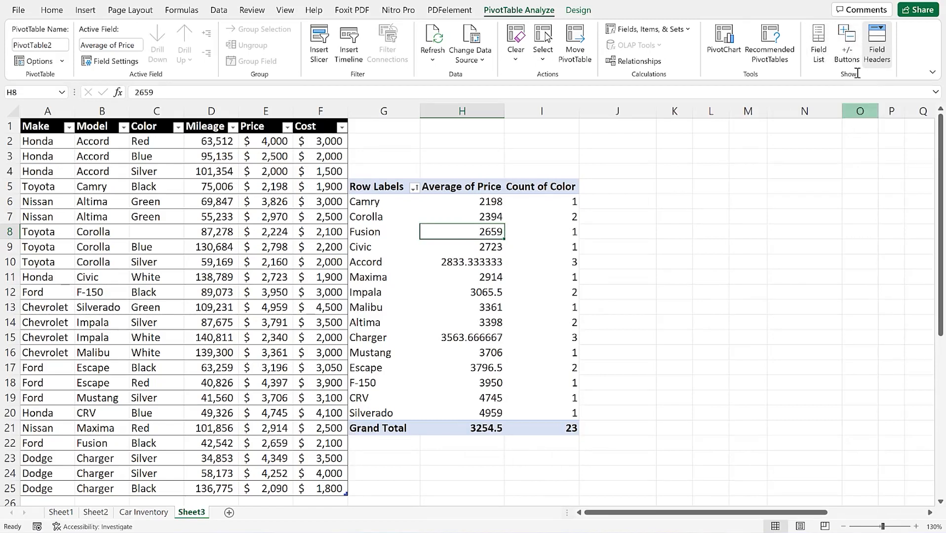
{"action": "left_click", "coordinate": [877, 48]}
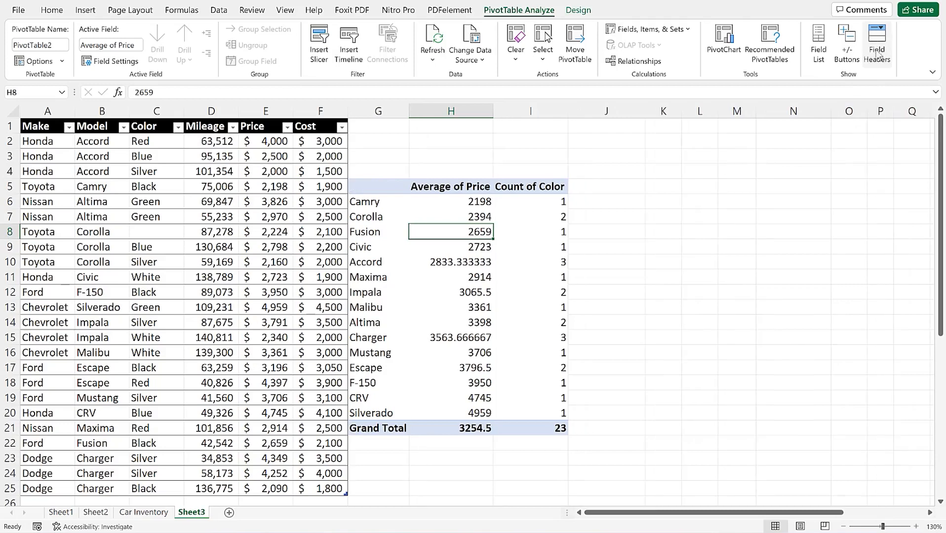
{"action": "left_click", "coordinate": [877, 54]}
{"action": "left_click", "coordinate": [846, 55]}
{"action": "left_click", "coordinate": [818, 47]}
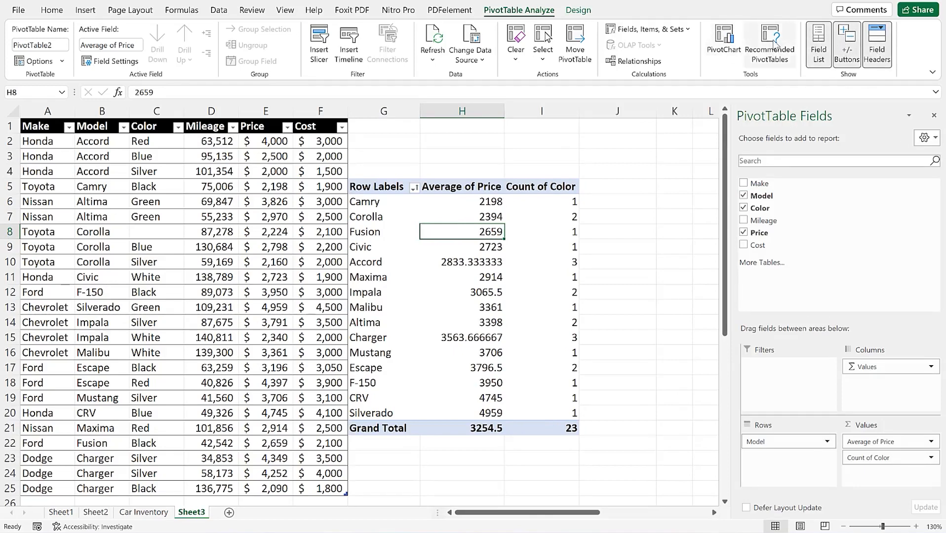
{"action": "left_click", "coordinate": [543, 58]}
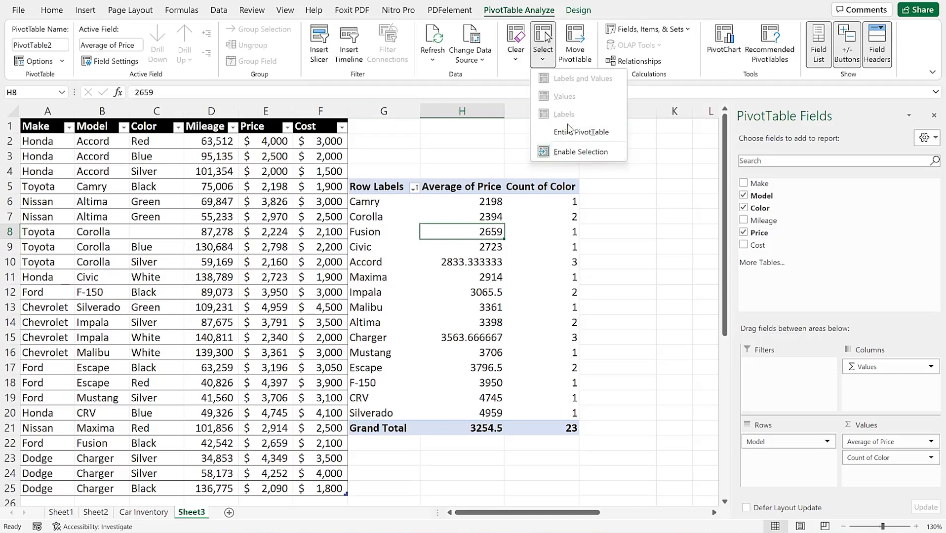
{"action": "left_click", "coordinate": [548, 59]}
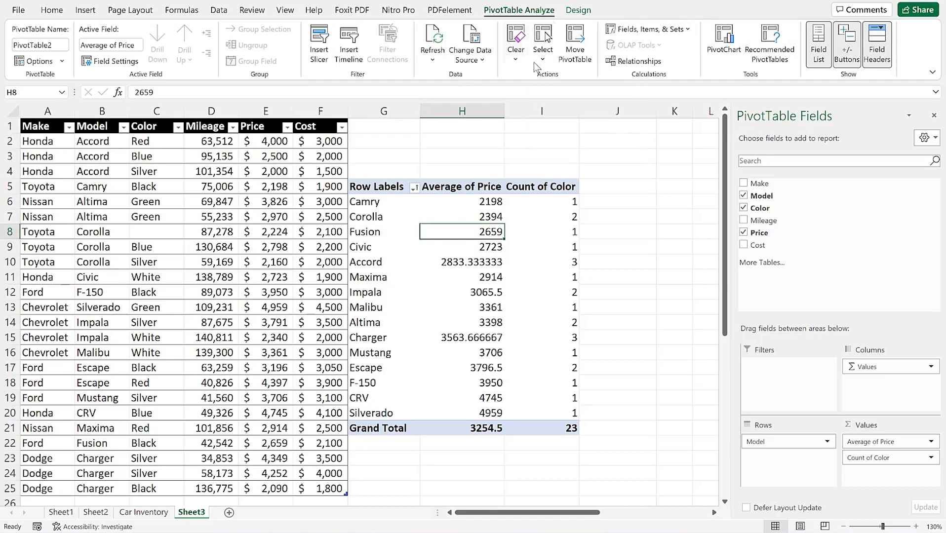
{"action": "left_click", "coordinate": [516, 61]}
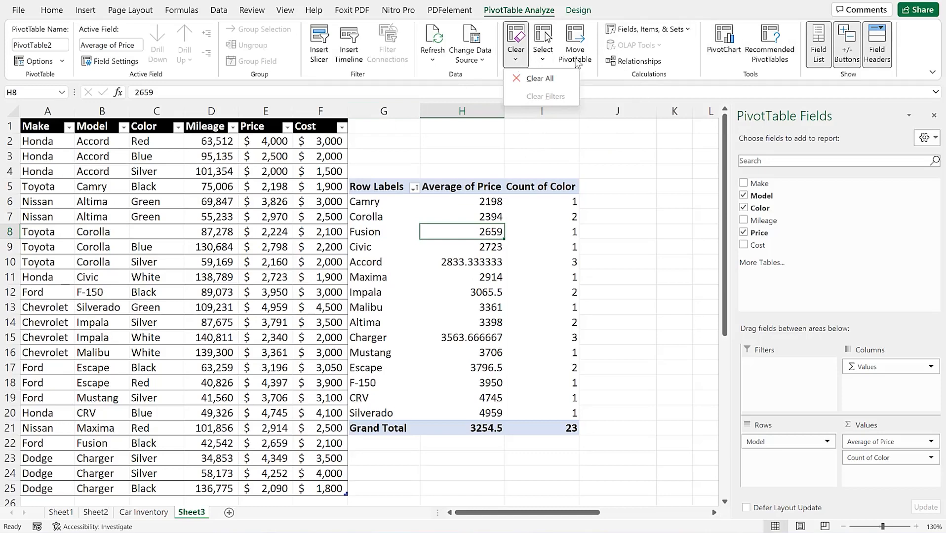
{"action": "left_click", "coordinate": [482, 61]}
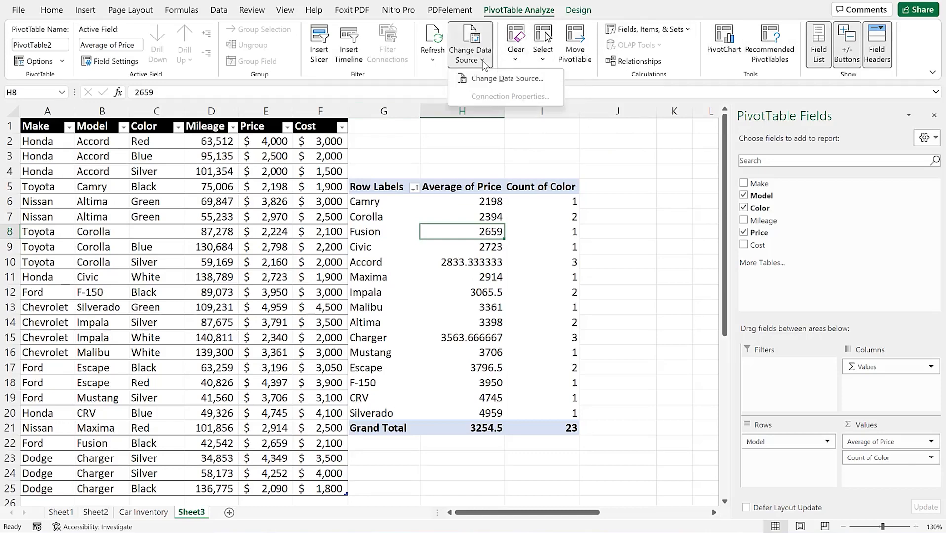
{"action": "left_click", "coordinate": [438, 60]}
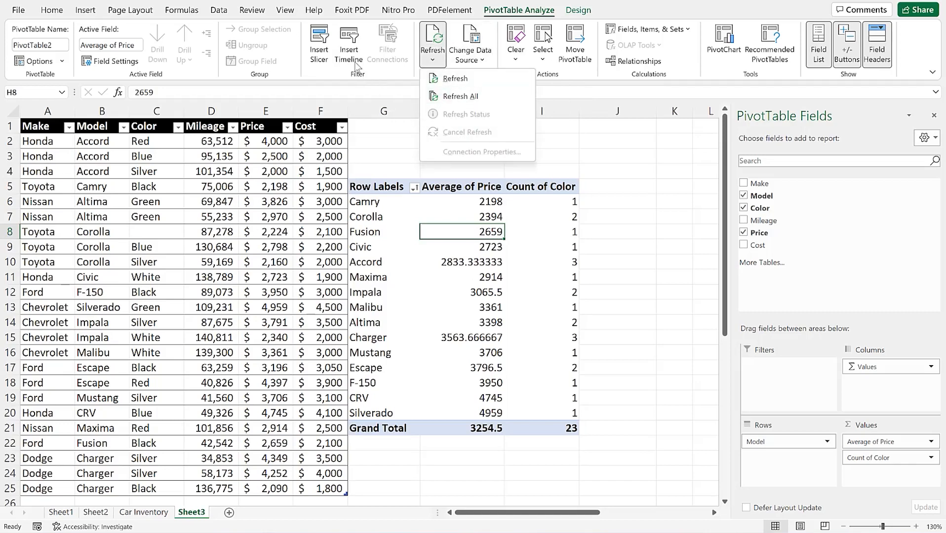
{"action": "left_click", "coordinate": [569, 79]}
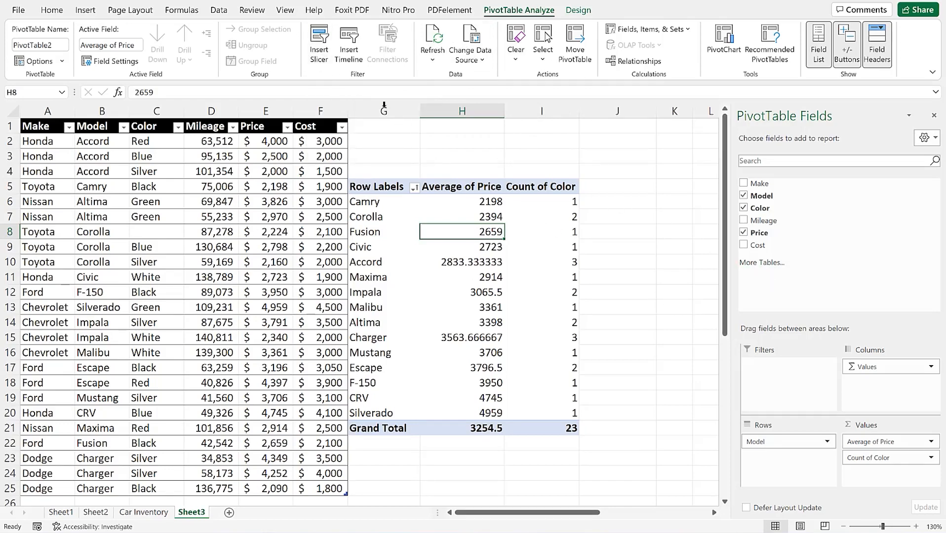
Insert a slicer for the Make field and place it in the empty cells beside the PivotTable's Count of Color column.
{"action": "left_click", "coordinate": [319, 44]}
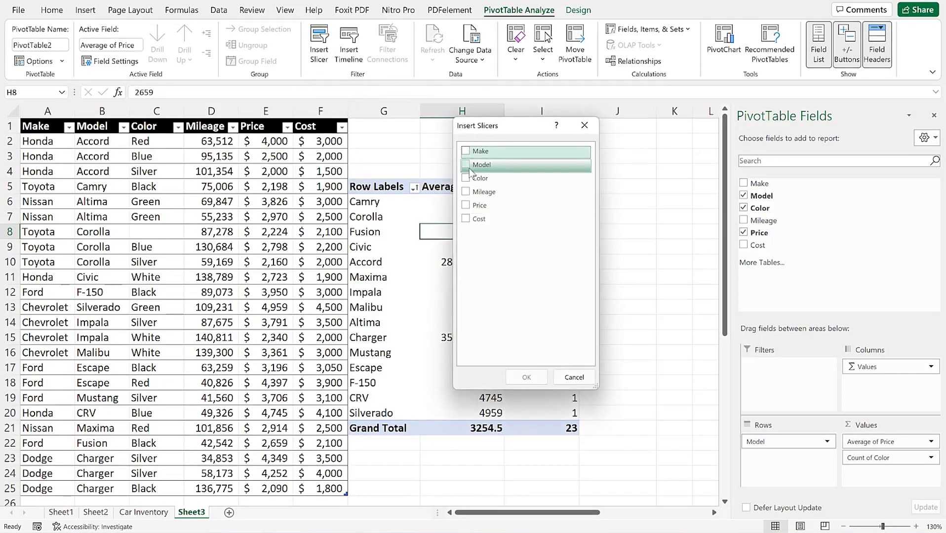
{"action": "left_click", "coordinate": [478, 155]}
{"action": "left_click", "coordinate": [536, 380]}
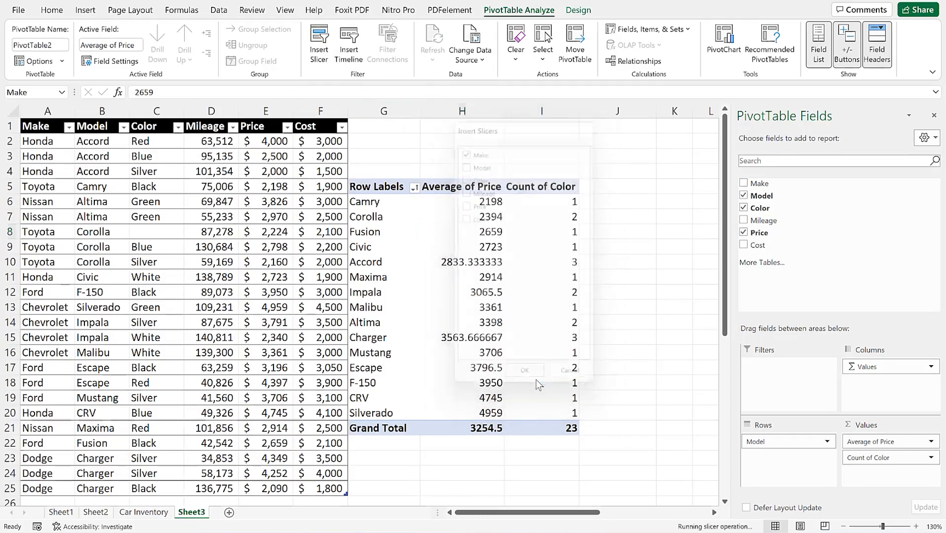
{"action": "left_click_drag", "start_coordinate": [374, 205], "coordinate": [638, 181]}
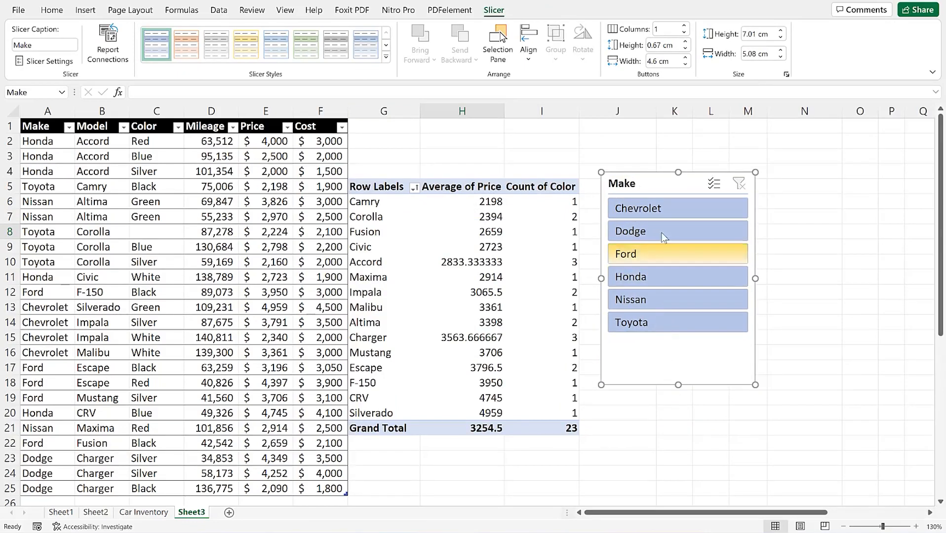
Filter the PivotTable with the Make slicer by Chevrolet, Ford, Nissan and Toyota in turn, and clear the filter.
{"action": "left_click", "coordinate": [657, 211]}
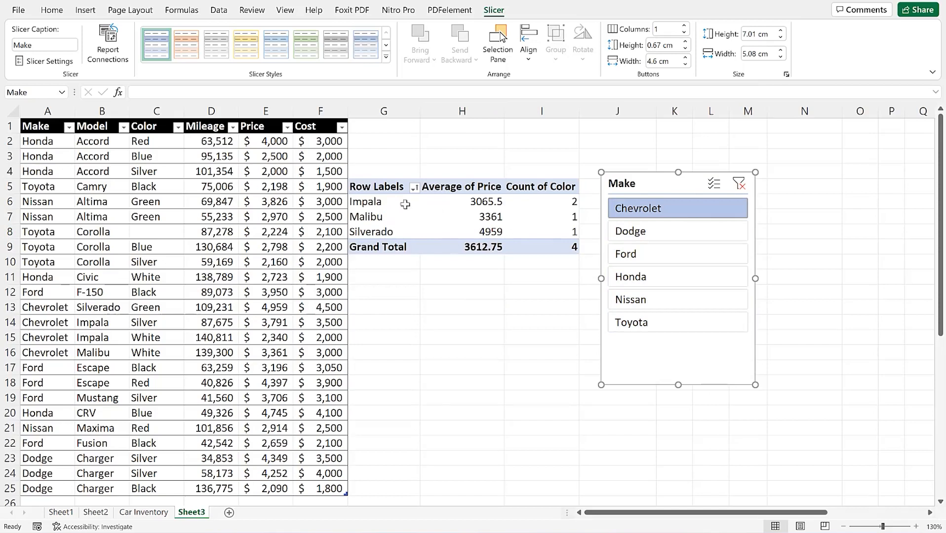
{"action": "left_click", "coordinate": [671, 256]}
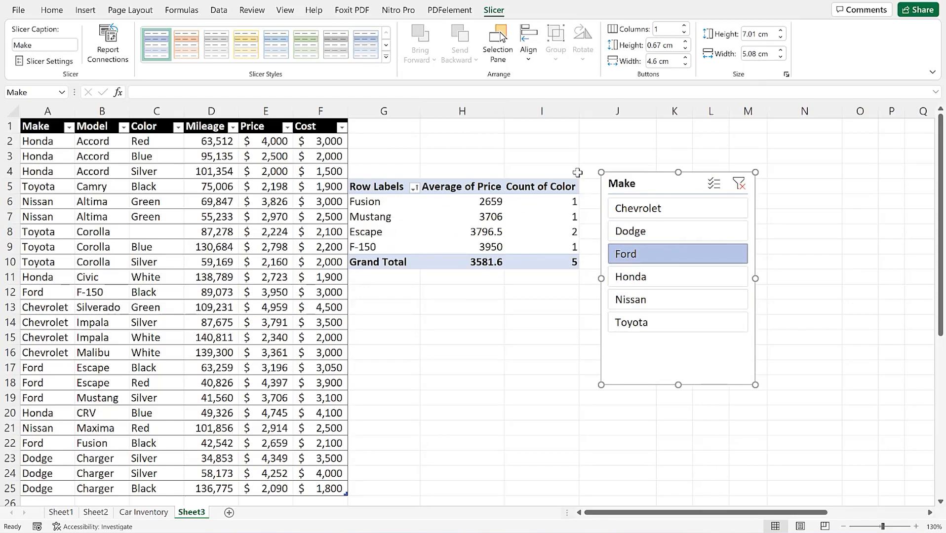
{"action": "left_click", "coordinate": [674, 296]}
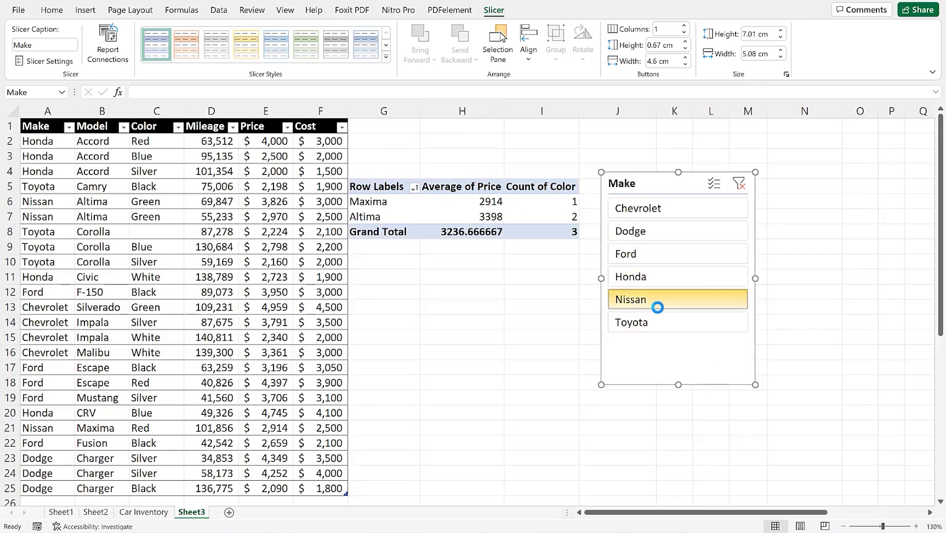
{"action": "left_click", "coordinate": [657, 324]}
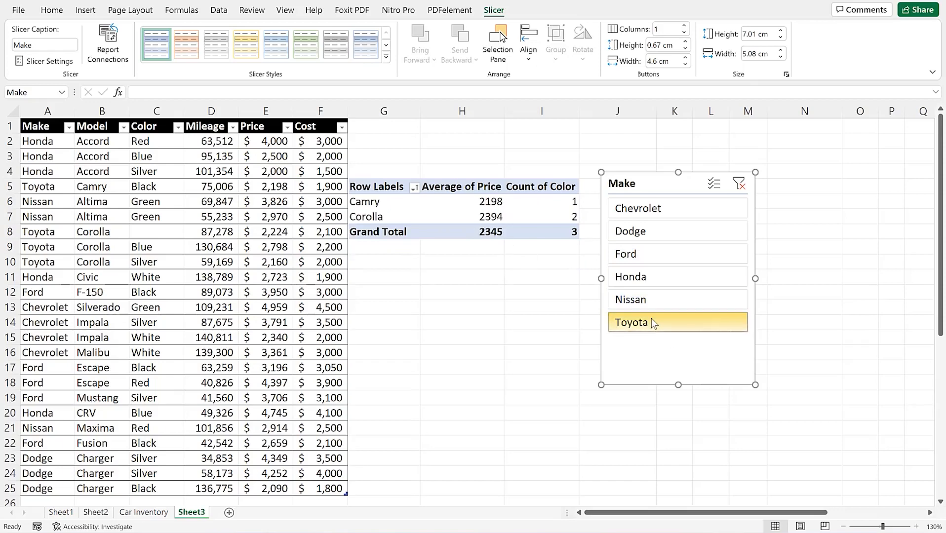
{"action": "left_click", "coordinate": [739, 184]}
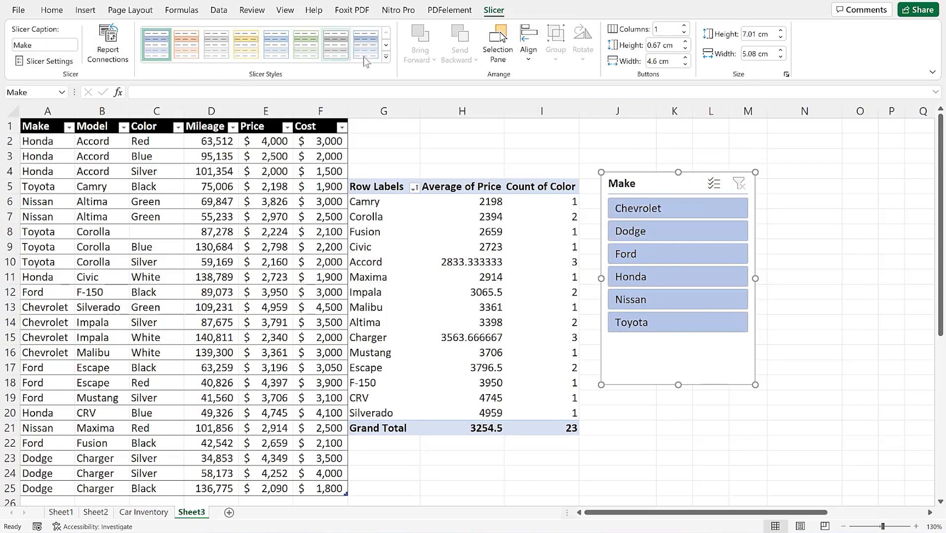
Try the dark gray style on the Make slicer and replace it with the dark orange style.
{"action": "left_click", "coordinate": [387, 58]}
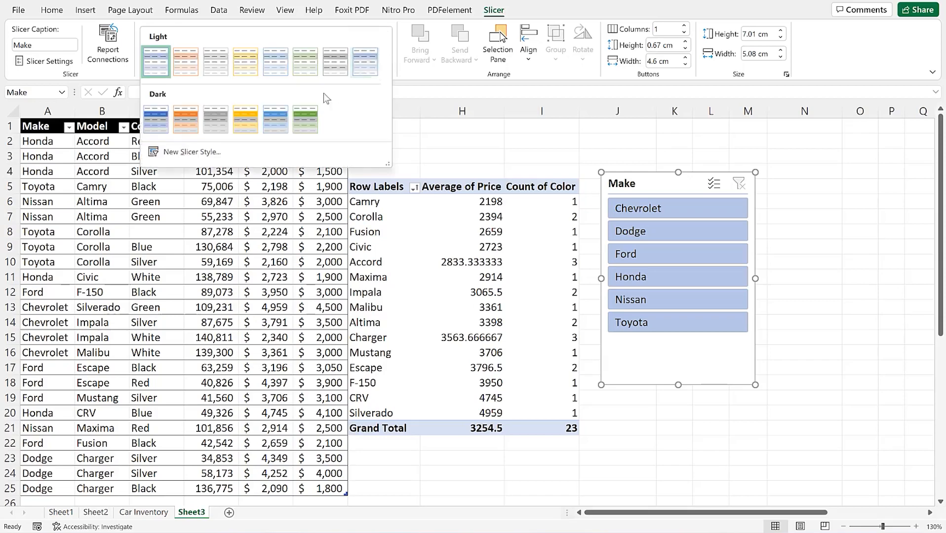
{"action": "left_click", "coordinate": [210, 117]}
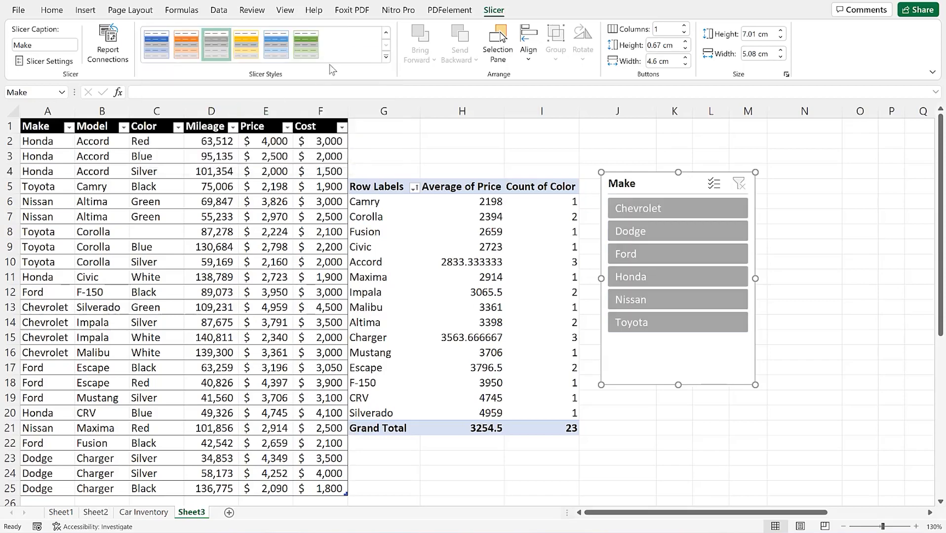
{"action": "left_click", "coordinate": [189, 44]}
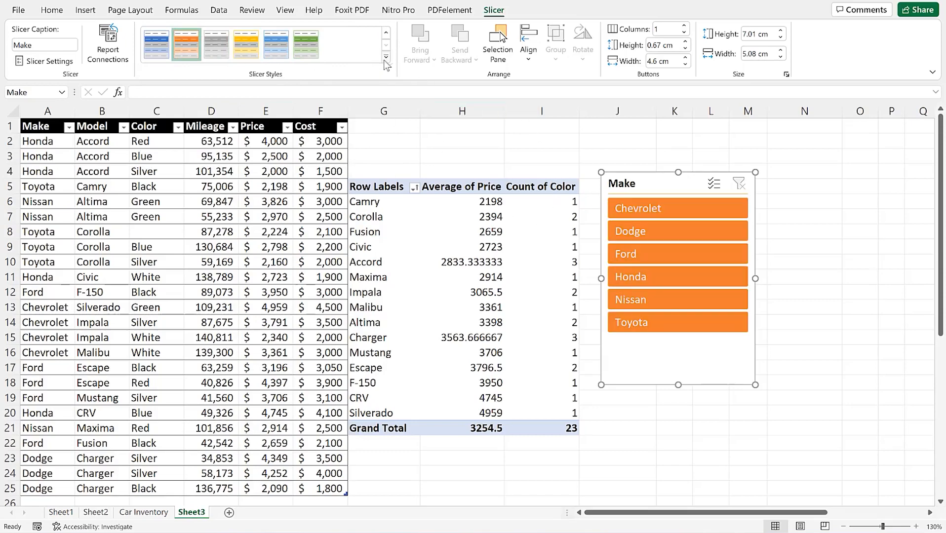
{"action": "left_click", "coordinate": [526, 65]}
{"action": "left_click", "coordinate": [528, 69]}
Review the available summary calculations in the field settings of Average of Price and close them without changes.
{"action": "left_click", "coordinate": [441, 222]}
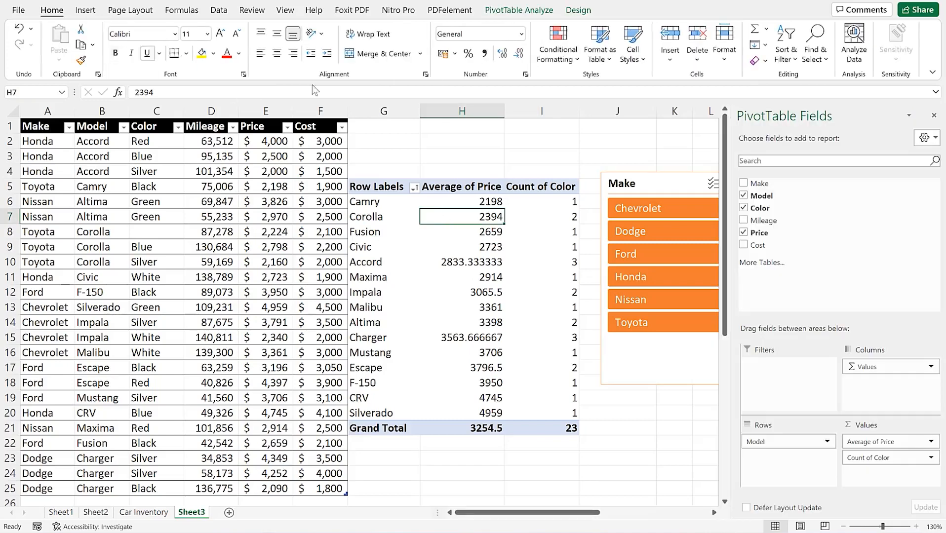
{"action": "left_click", "coordinate": [519, 9]}
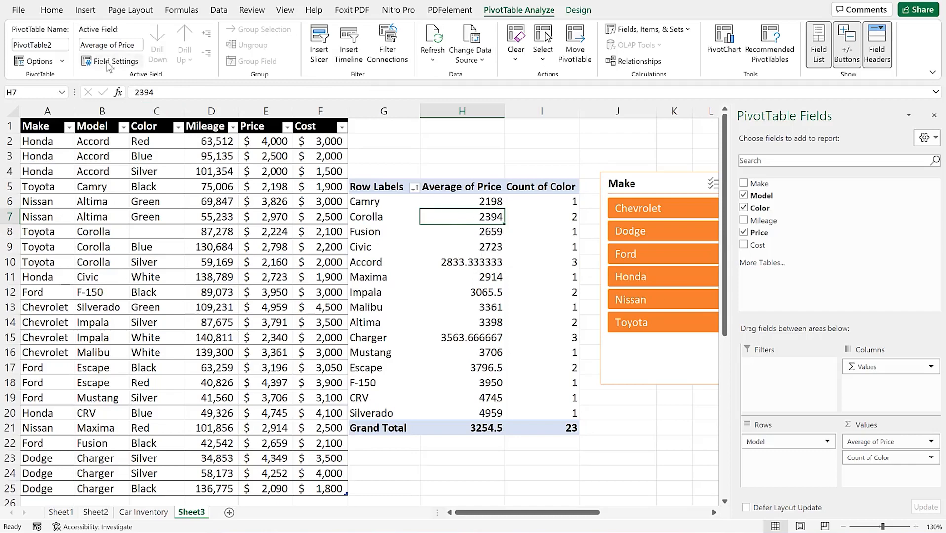
{"action": "left_click", "coordinate": [123, 64]}
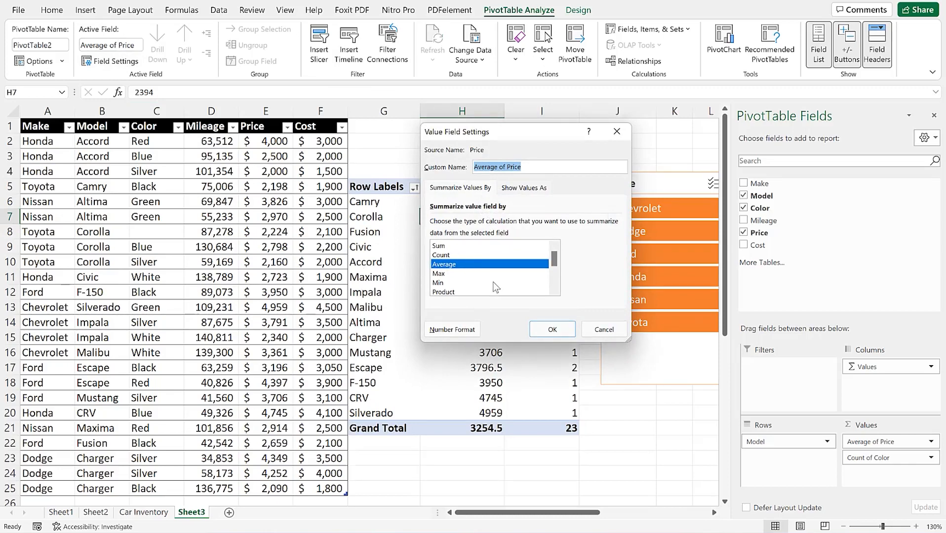
{"action": "mouse_move", "coordinate": [552, 257]}
{"action": "left_mouse_down"}
{"action": "mouse_move", "coordinate": [553, 275]}
{"action": "mouse_move", "coordinate": [552, 254]}
{"action": "left_mouse_up"}
{"action": "left_click", "coordinate": [616, 132]}
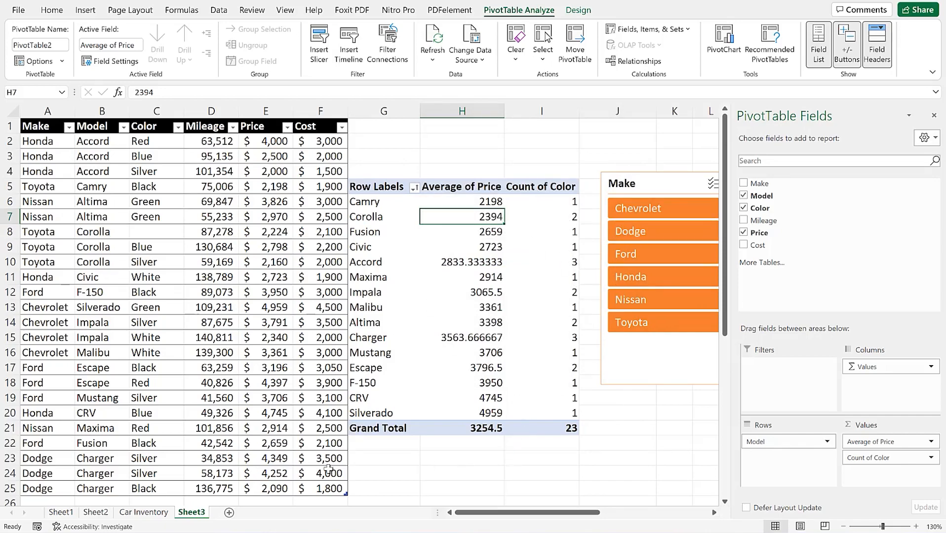
Extend the inventory table below row 25 and enter a record in row 26: Honda, saloon, white, mileage 3, price 4, cost 3.
{"action": "scroll", "coordinate": [330, 469], "scroll_direction": "down", "scroll_amount": 2}
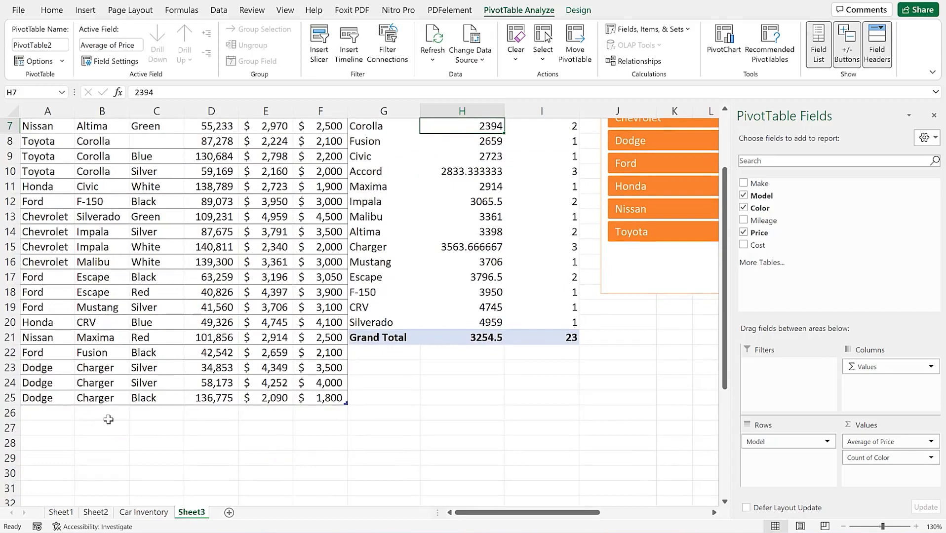
{"action": "left_click_drag", "start_coordinate": [344, 403], "coordinate": [343, 418]}
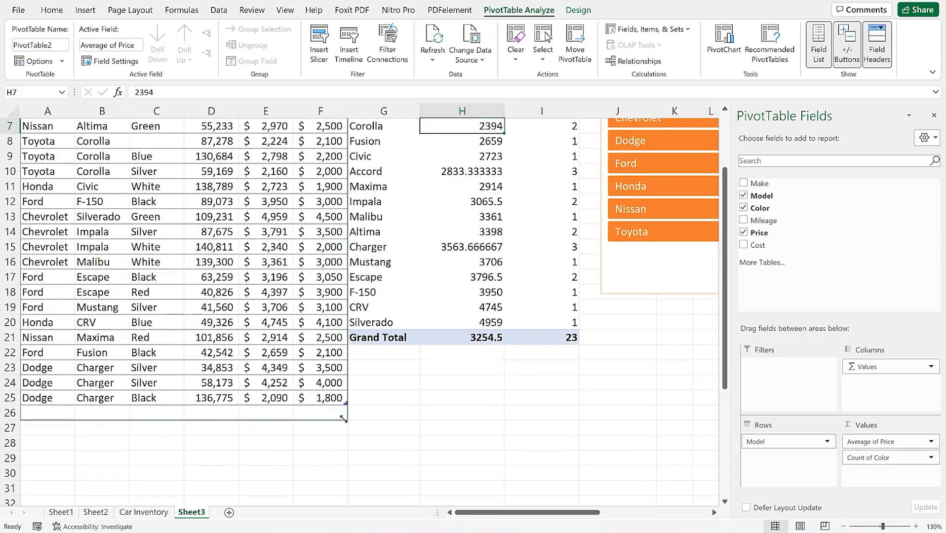
{"action": "left_click", "coordinate": [60, 410]}
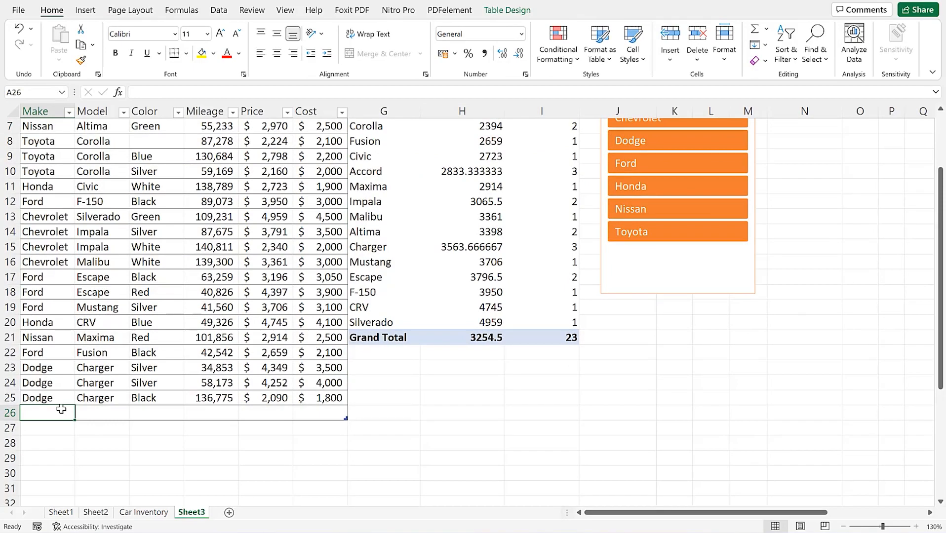
{"action": "type", "text": "Honda"}
{"action": "key", "text": "Tab"}
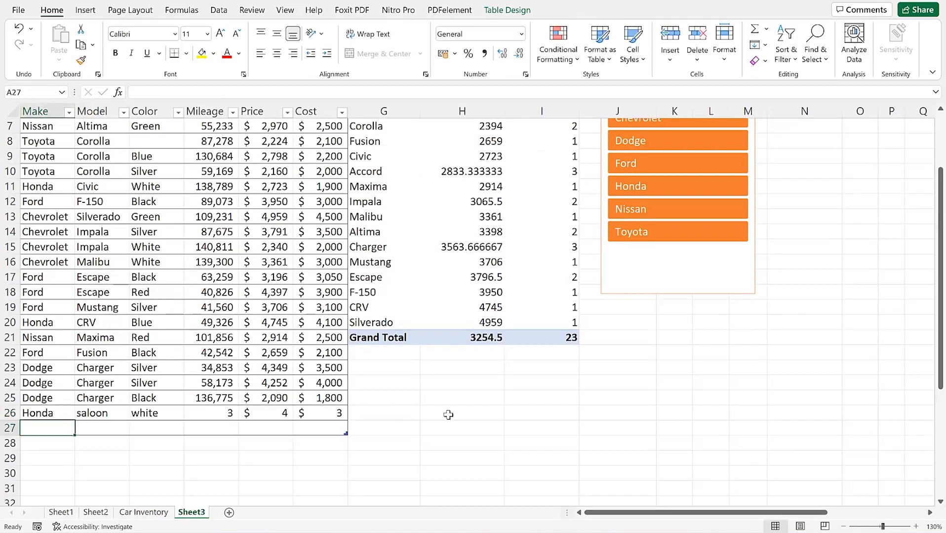
Refresh the PivotTable to include the added saloon record and select the saloon row in it.
{"action": "scroll", "coordinate": [538, 328], "scroll_direction": "up", "scroll_amount": 2}
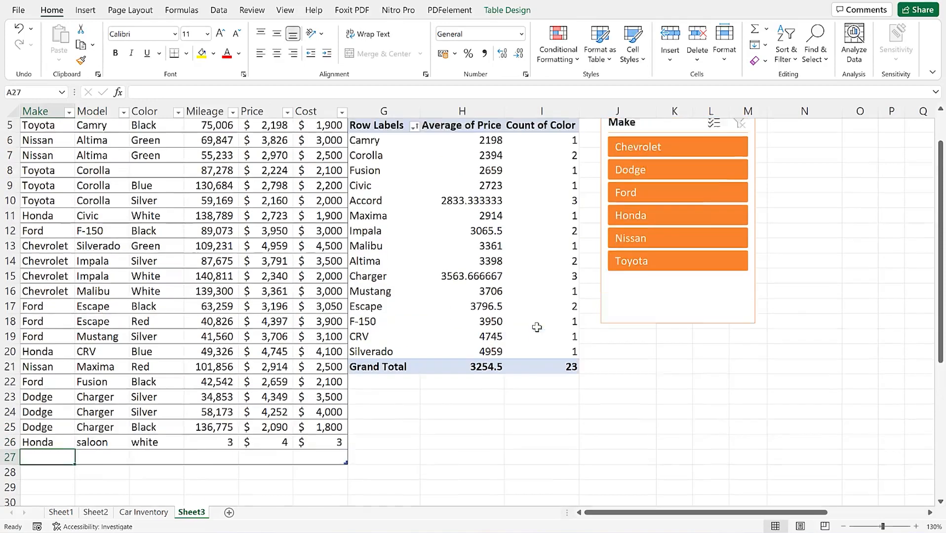
{"action": "left_click", "coordinate": [523, 304]}
{"action": "right_click", "coordinate": [531, 293]}
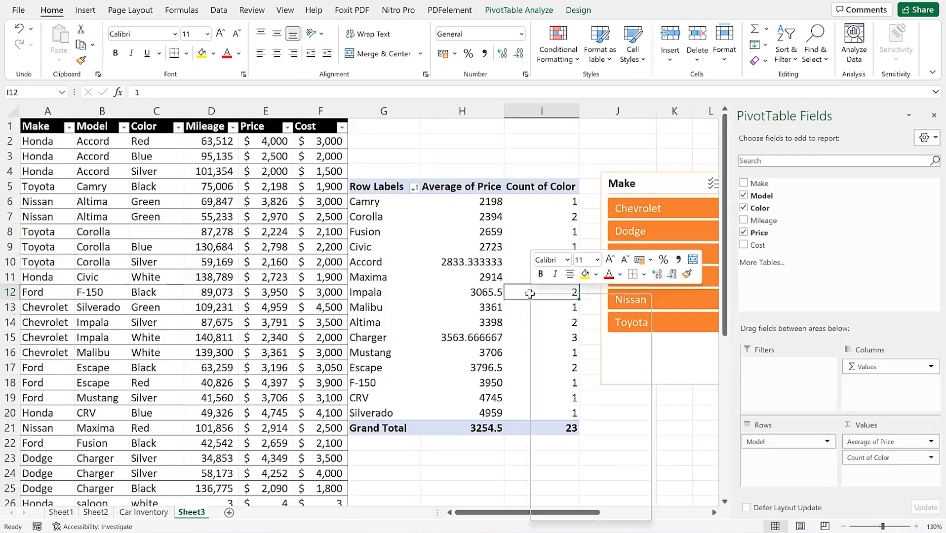
{"action": "left_click", "coordinate": [563, 359]}
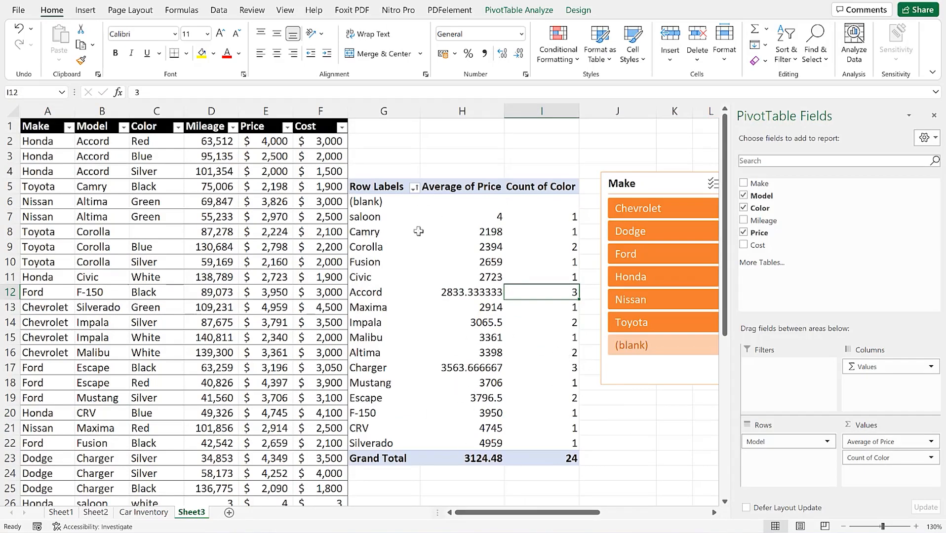
{"action": "left_click", "coordinate": [364, 221]}
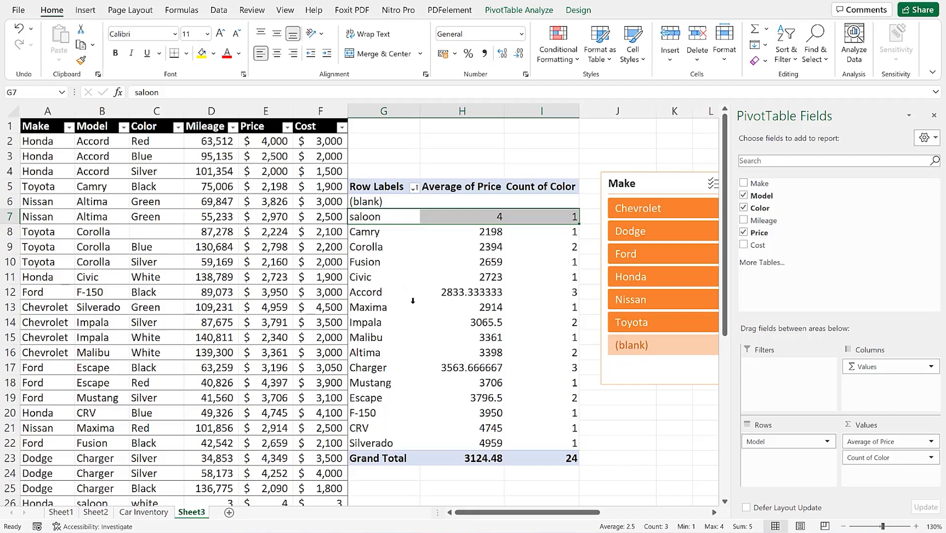
{"action": "scroll", "coordinate": [434, 395], "scroll_direction": "down", "scroll_amount": 2}
{"action": "scroll", "coordinate": [532, 333], "scroll_direction": "up", "scroll_amount": 2}
Remove the Values field from the PivotTable's columns and add the Cost field as the column field.
{"action": "left_click", "coordinate": [931, 367]}
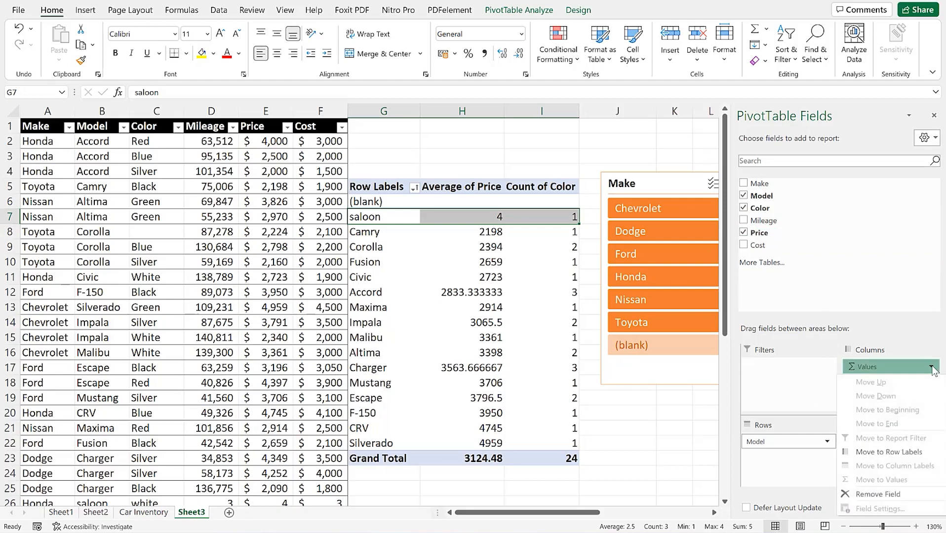
{"action": "left_click", "coordinate": [892, 309]}
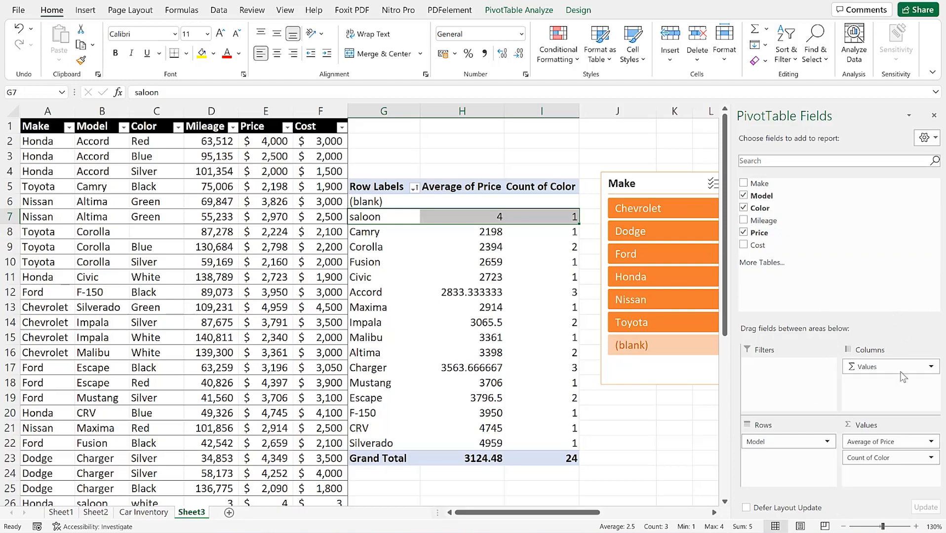
{"action": "left_click", "coordinate": [931, 367]}
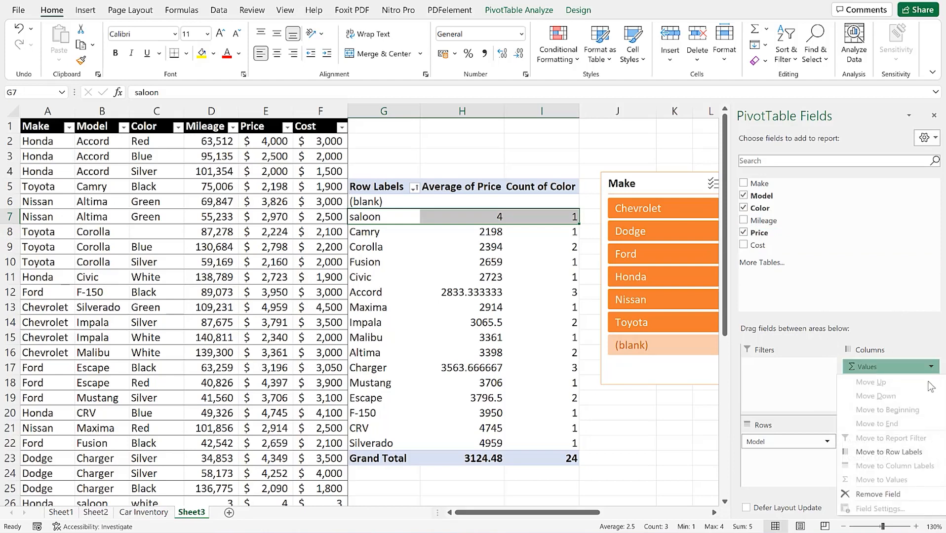
{"action": "left_click", "coordinate": [905, 495]}
{"action": "left_click_drag", "start_coordinate": [758, 244], "coordinate": [871, 373]}
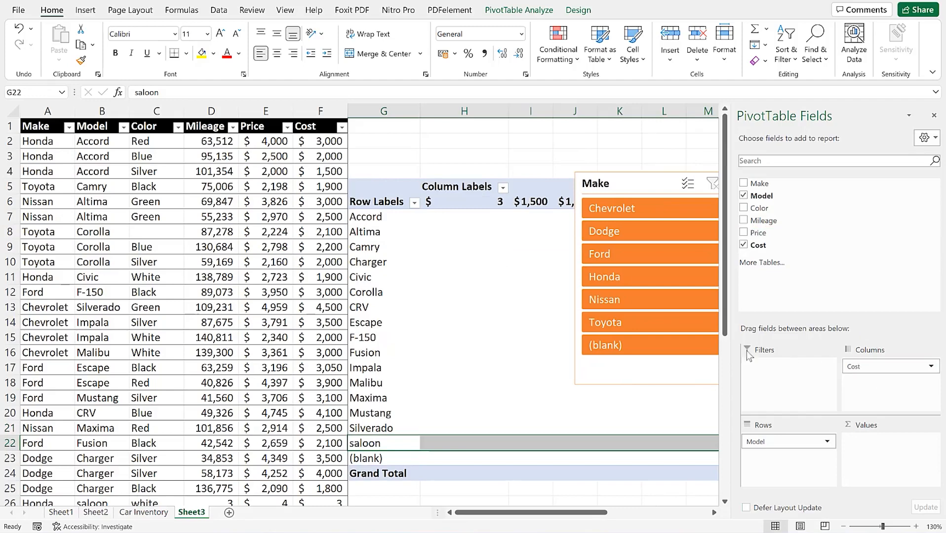